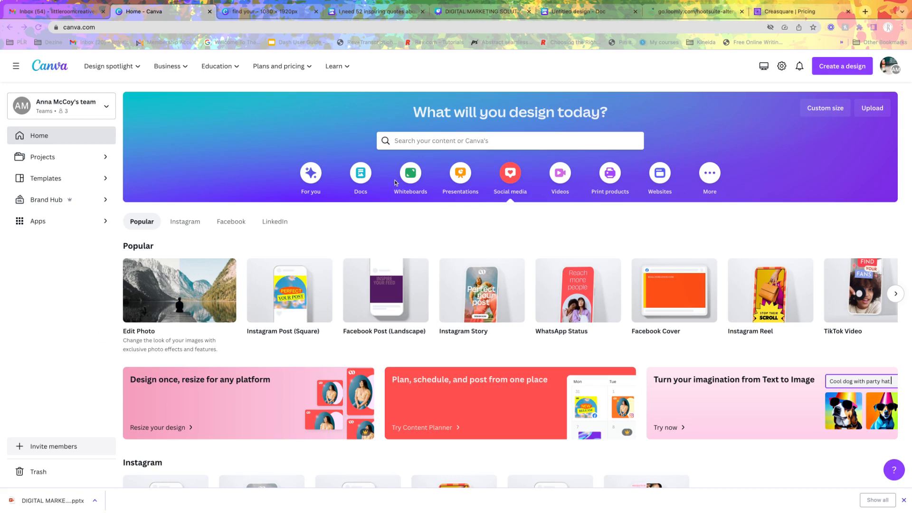
# - Start a new document with Magic Write ready for a prompt
pyautogui.click(362, 179)
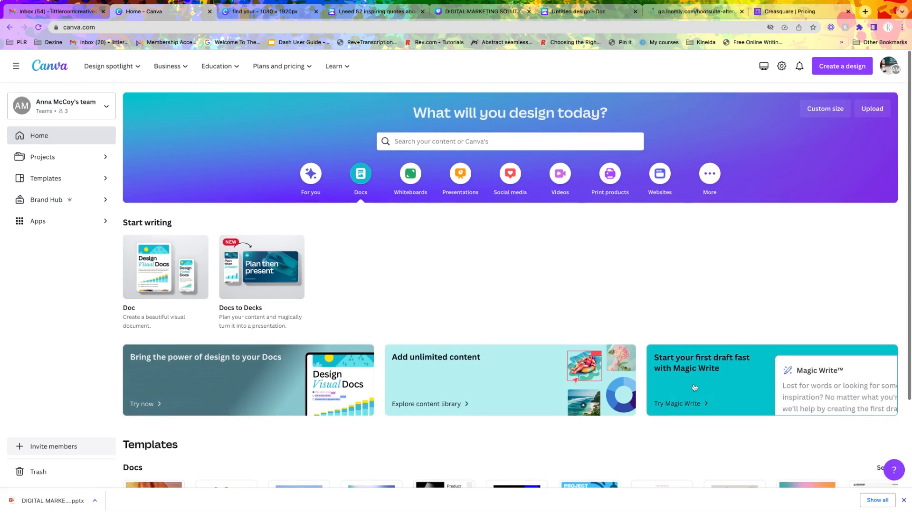
pyautogui.click(712, 368)
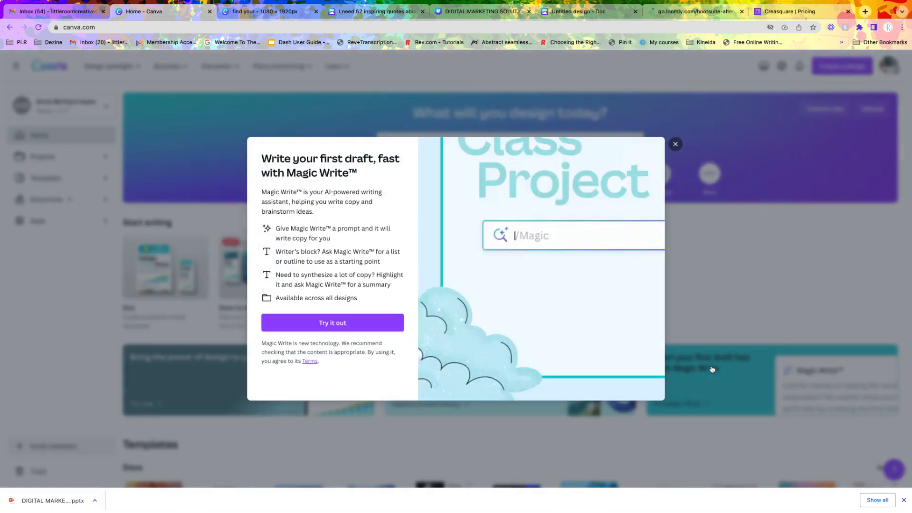
pyautogui.click(346, 323)
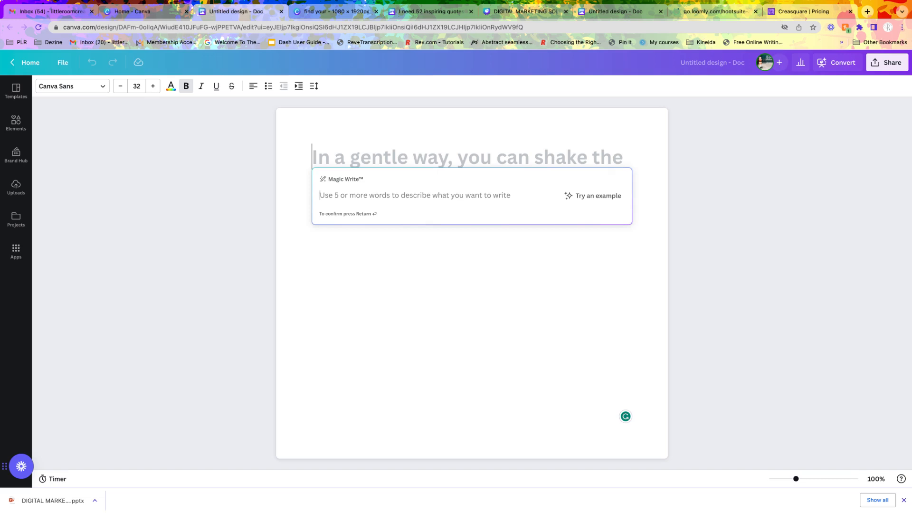
# - Generate text with Magic Write from the prompt "I need 5 inspiring quotes that promote good mental health and how to stay positive"
pyautogui.write('I')
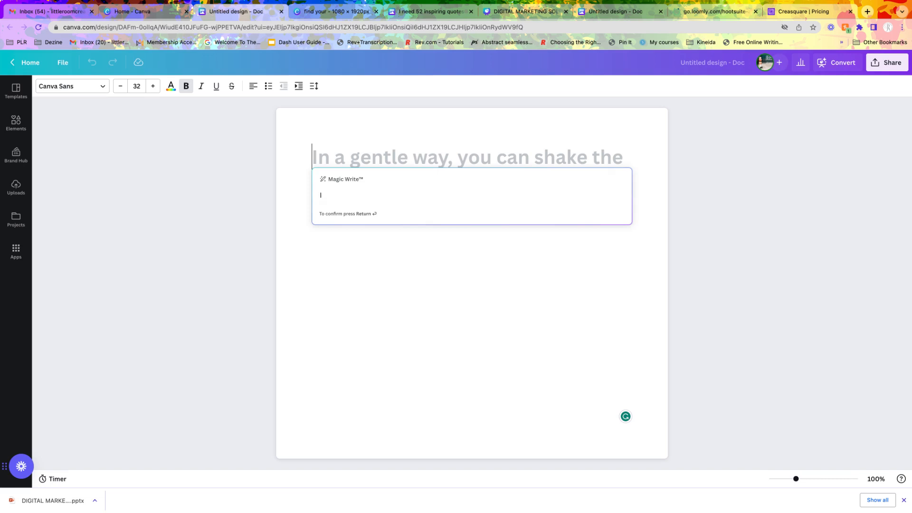
pyautogui.write(' need')
pyautogui.write('5 inspiring quotes that promote')
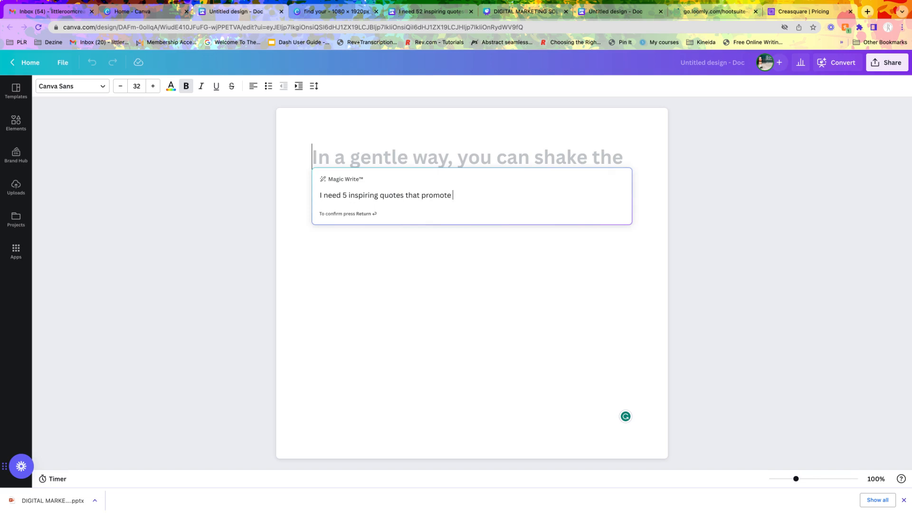
pyautogui.write(' good mental')
pyautogui.write('health and how to stay ')
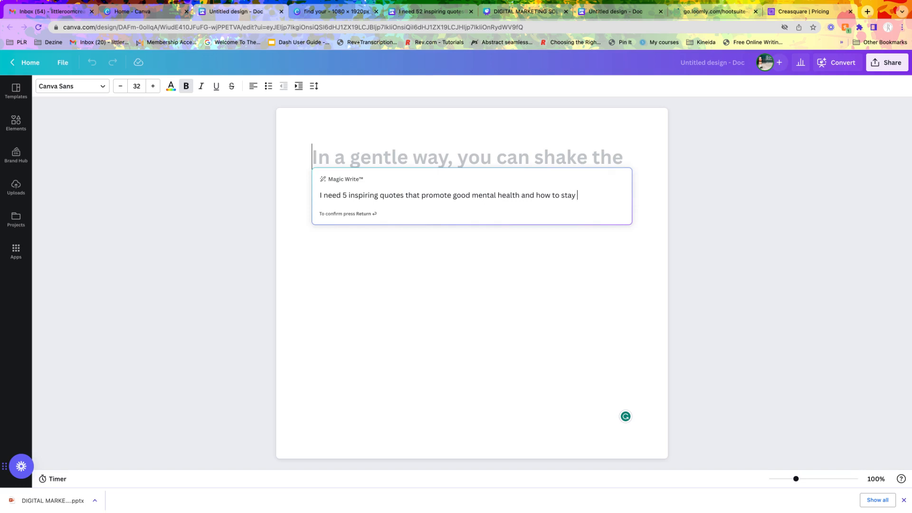
pyautogui.write('positive')
pyautogui.press('Return')
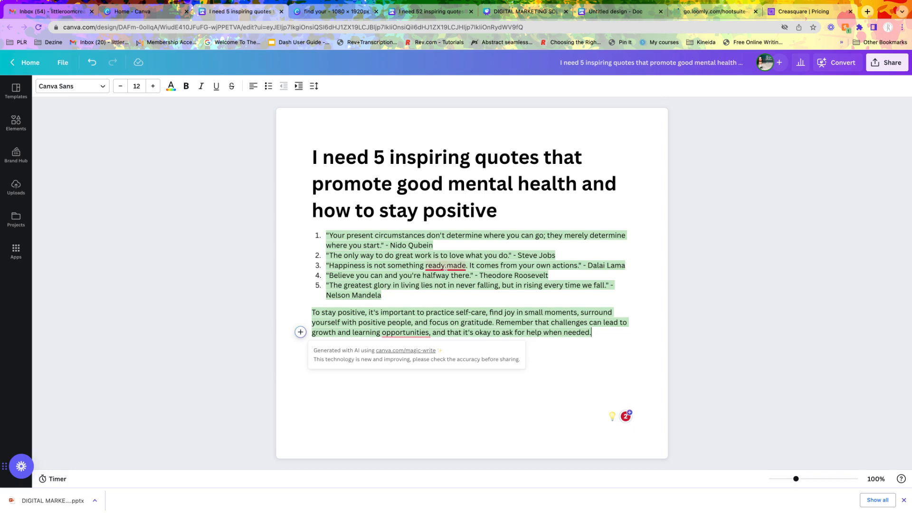
# - Return to the Canva home page and create a blank Instagram Reel design from the social media formats
pyautogui.moveTo(441, 266)
pyautogui.click(158, 15)
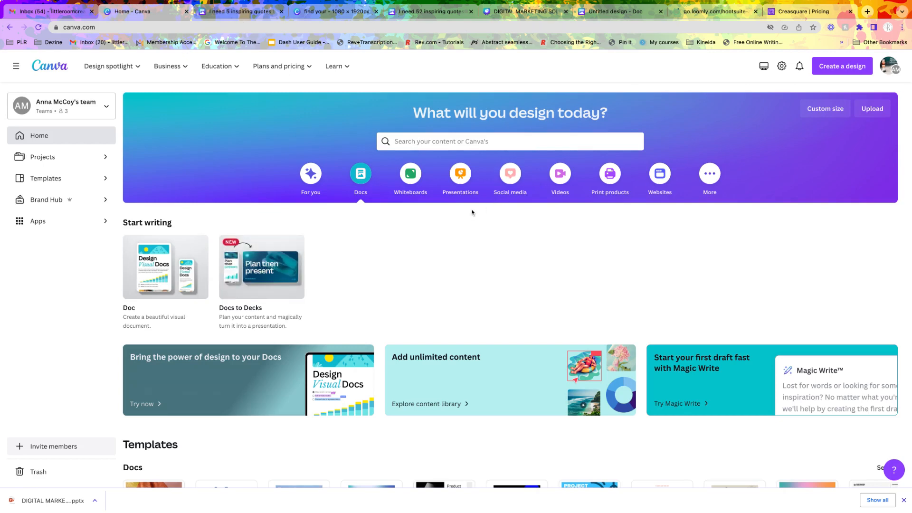
pyautogui.click(508, 178)
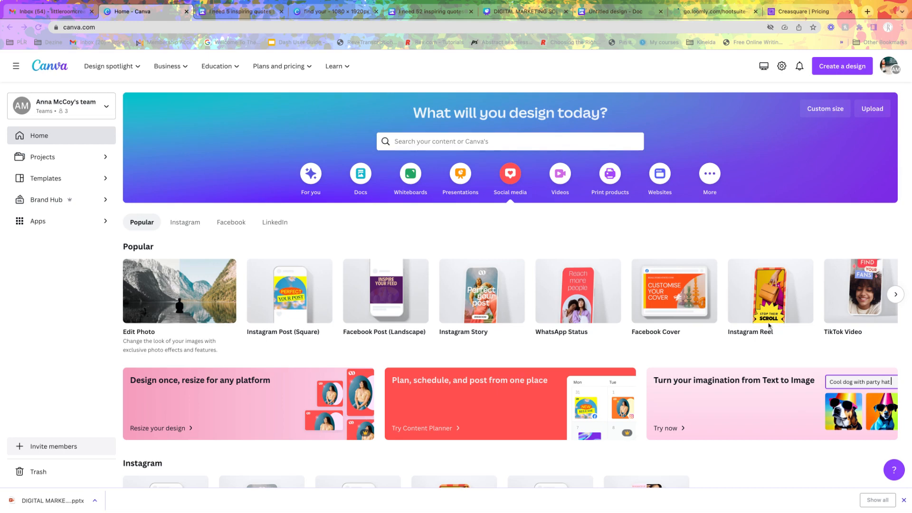
pyautogui.click(769, 298)
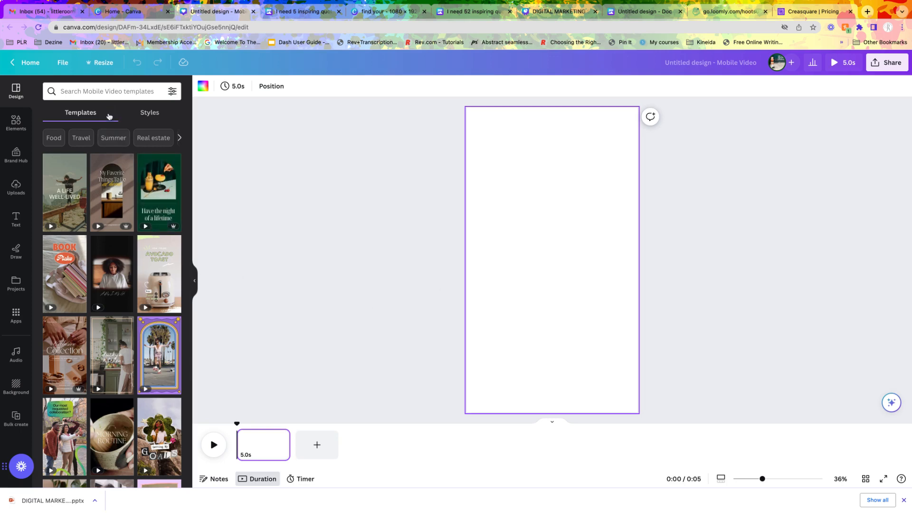
# - Filter the video templates by Summer and apply the teal water "hello summer" template to the page
pyautogui.click(113, 140)
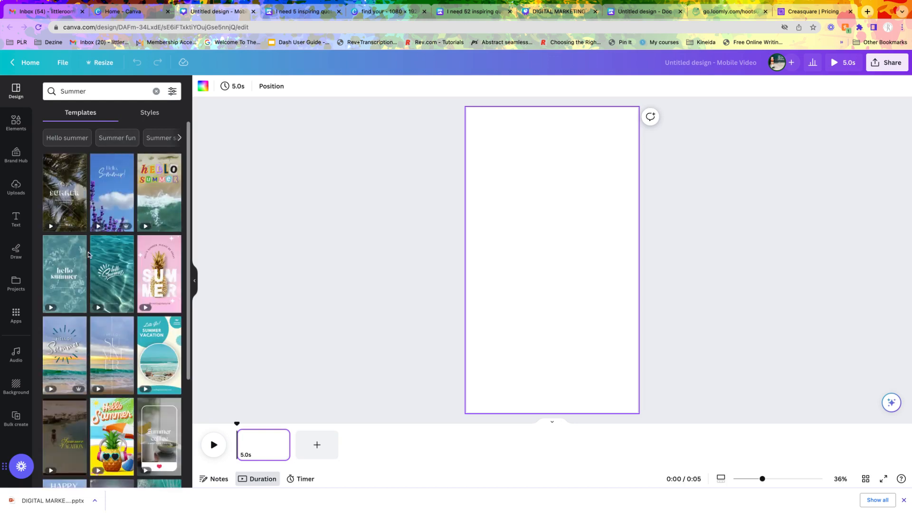
pyautogui.click(73, 277)
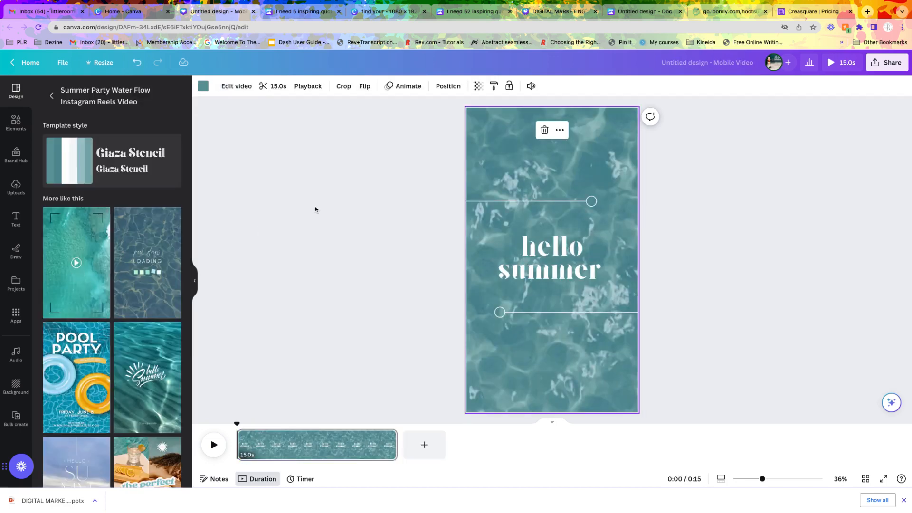
pyautogui.click(591, 271)
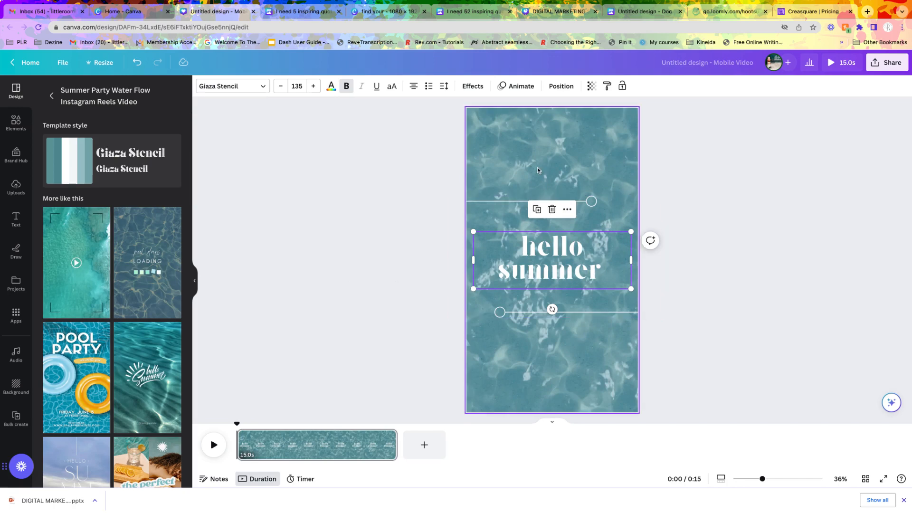
pyautogui.click(53, 96)
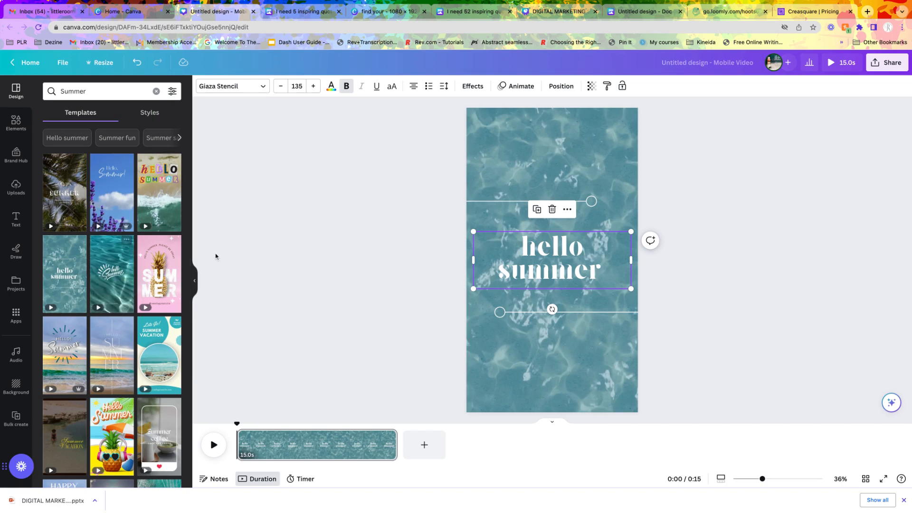
# - Replace the "hello summer" heading text with "Daily Dose"
pyautogui.doubleClick(600, 283)
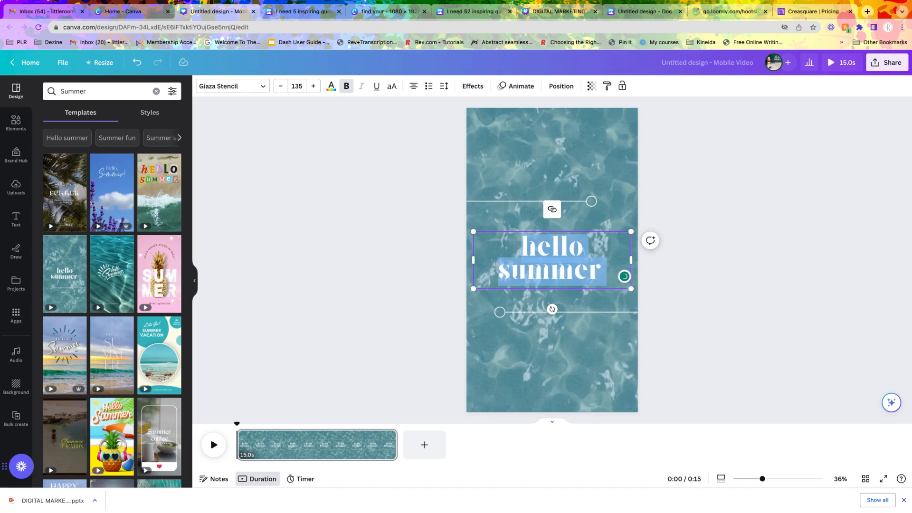
pyautogui.write('D')
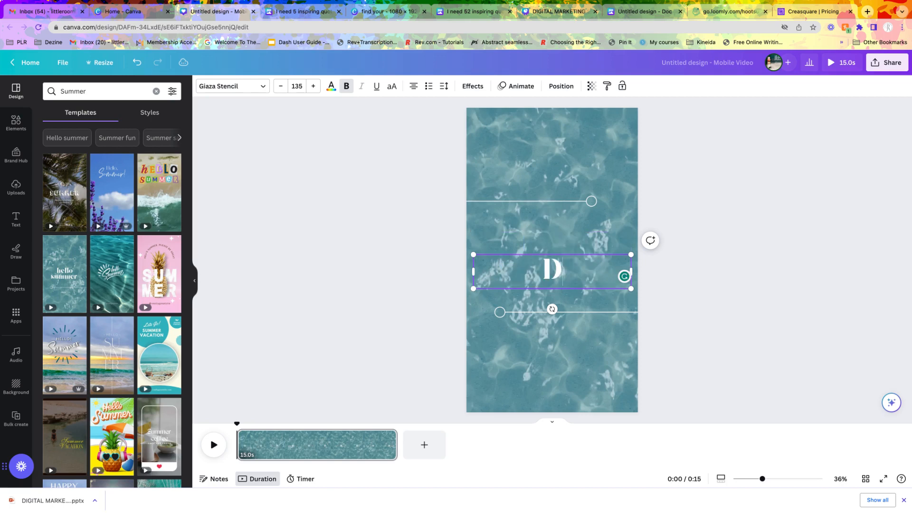
pyautogui.write('aily')
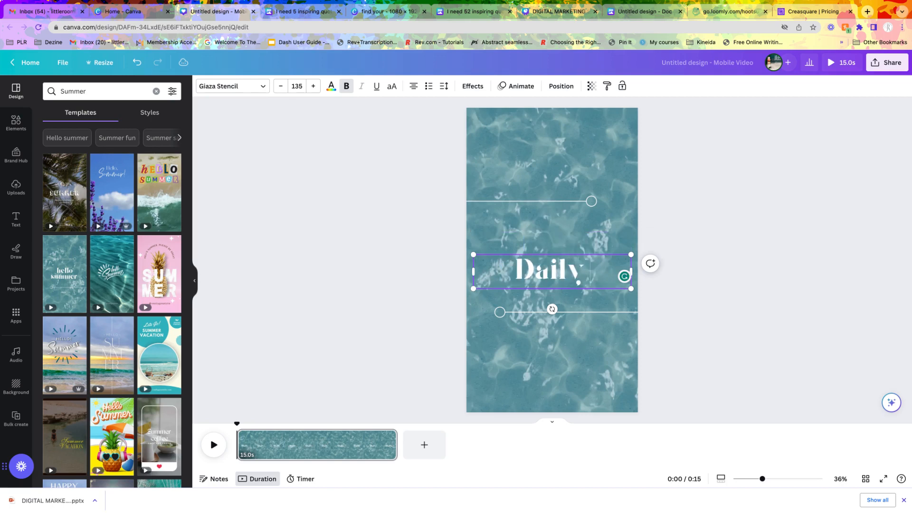
pyautogui.write(' Dose')
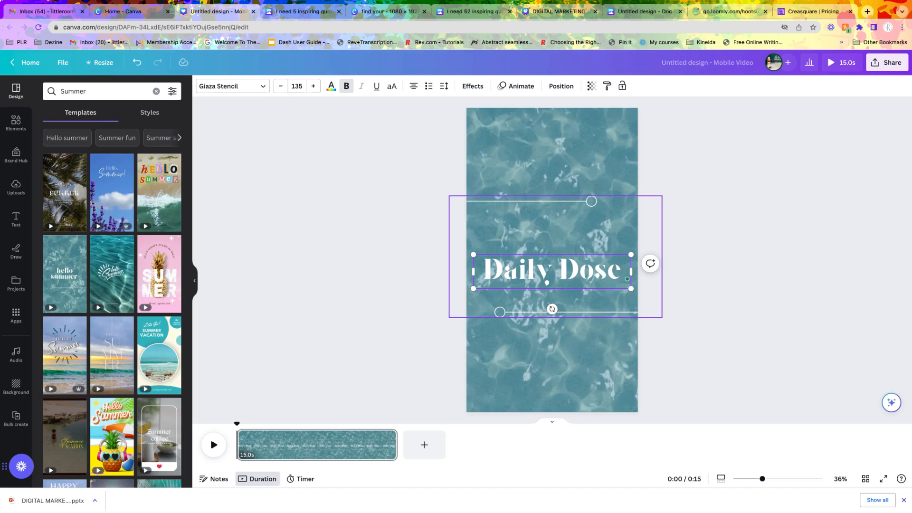
# - Move the "Daily Dose" heading up so it sits just above the upper decorative line
pyautogui.click(764, 362)
pyautogui.moveTo(580, 277); pyautogui.dragTo(580, 193)
pyautogui.click(708, 248)
pyautogui.click(563, 185)
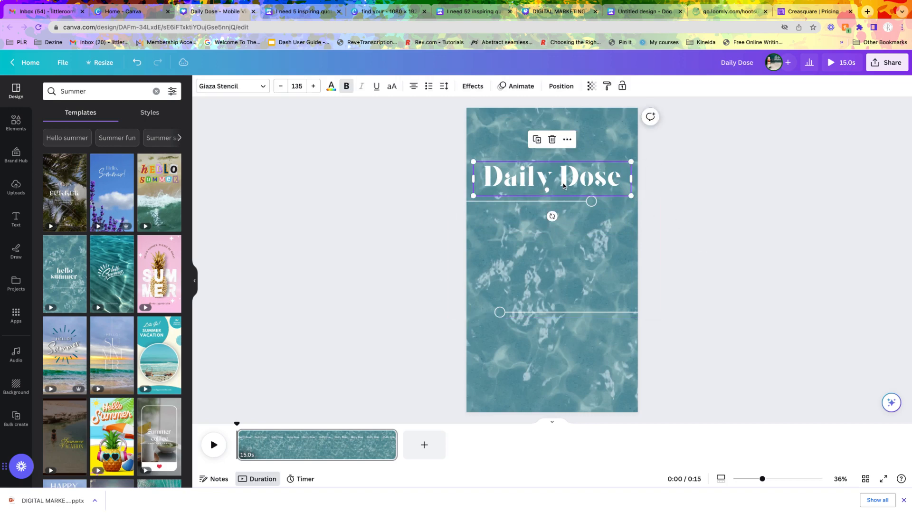
pyautogui.click(389, 255)
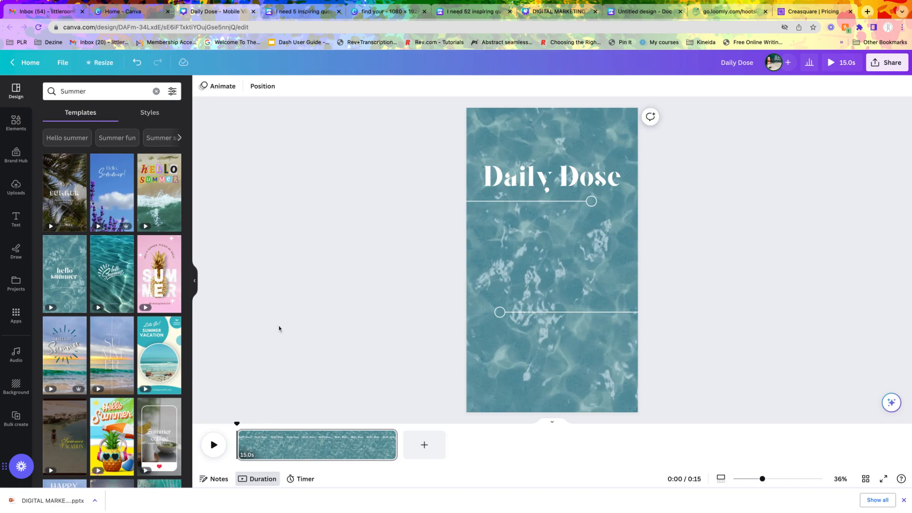
# - Add a body text box between the two decorative lines and a subheading centred below the lower line
pyautogui.click(27, 218)
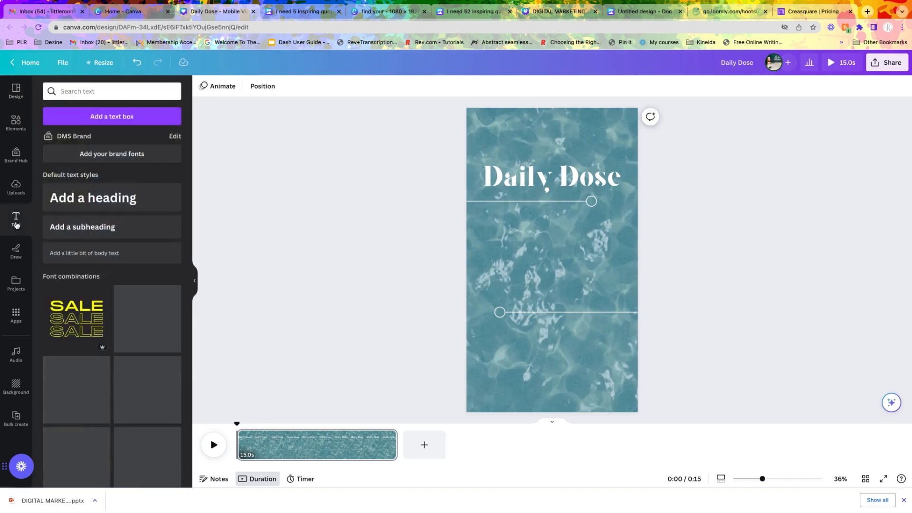
pyautogui.click(91, 255)
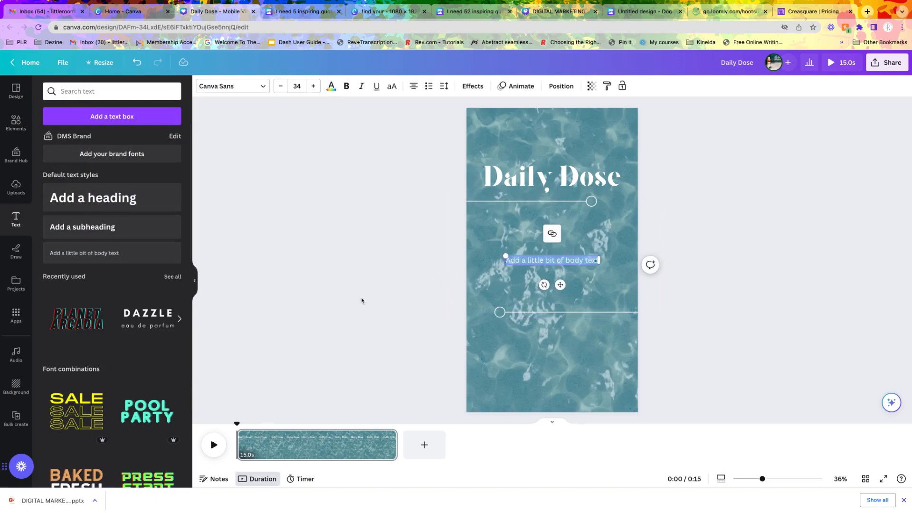
pyautogui.click(95, 230)
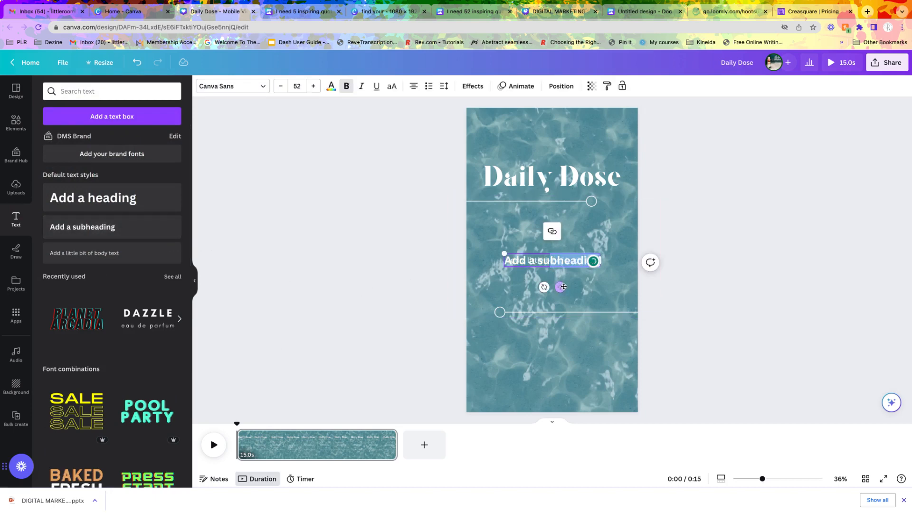
pyautogui.moveTo(560, 288)
pyautogui.mouseDown()
pyautogui.moveTo(560, 365)
pyautogui.moveTo(562, 288)
pyautogui.mouseUp()
pyautogui.moveTo(553, 339); pyautogui.dragTo(552, 336)
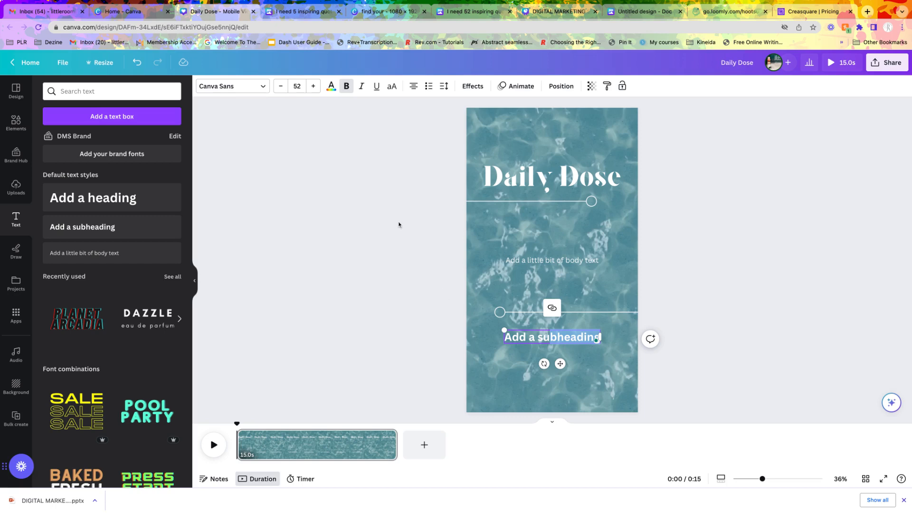
# - Change the subheading's font to Brittany
pyautogui.click(264, 87)
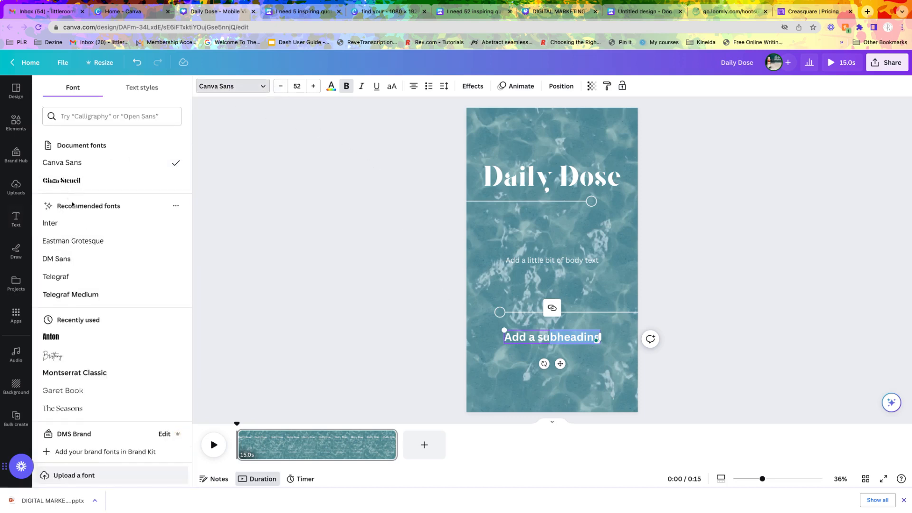
pyautogui.scroll(-1, 97, 366)
pyautogui.scroll(-5, 97, 366)
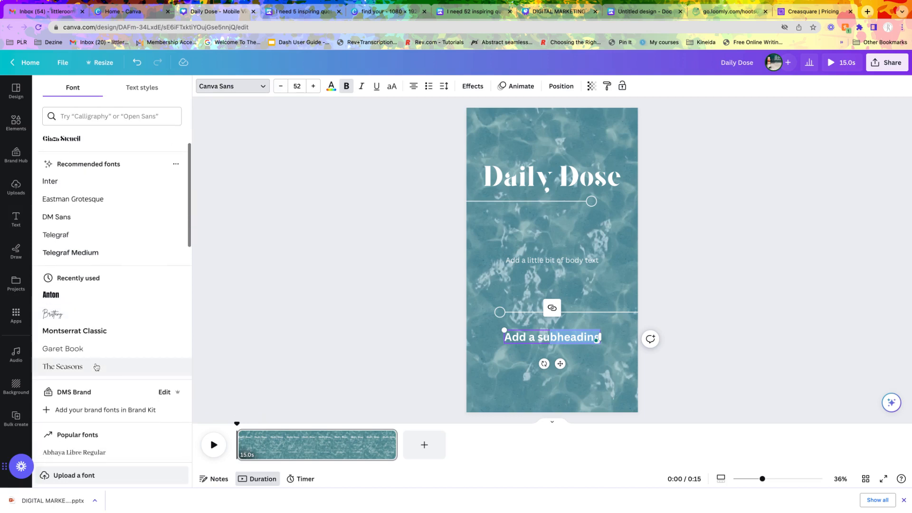
pyautogui.scroll(-6, 91, 363)
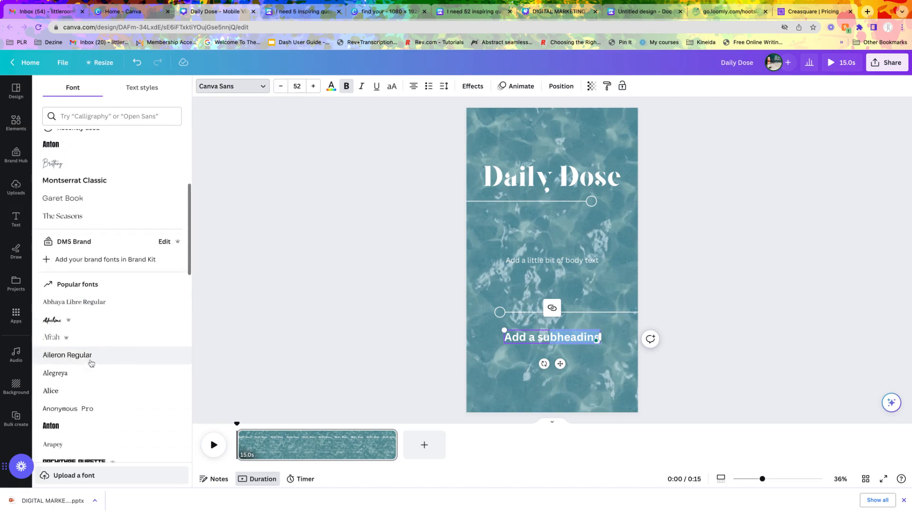
pyautogui.scroll(3, 92, 294)
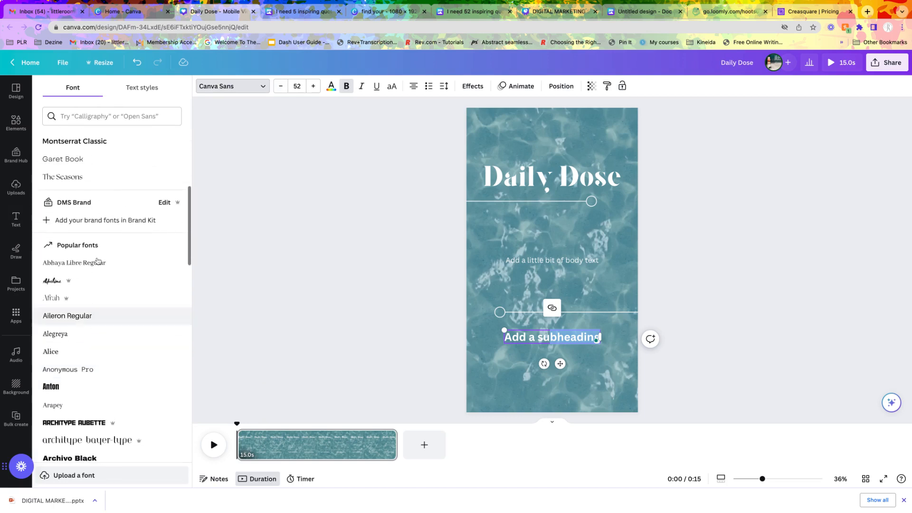
pyautogui.scroll(2, 95, 238)
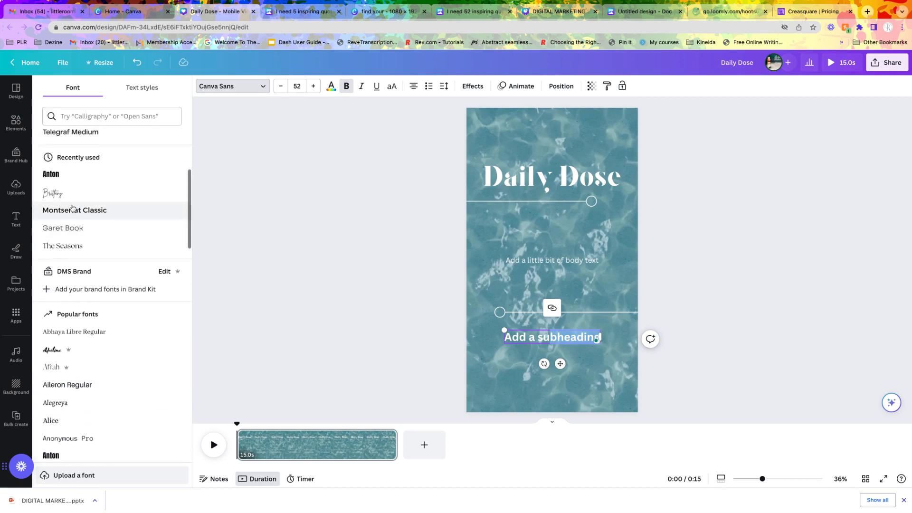
pyautogui.click(55, 193)
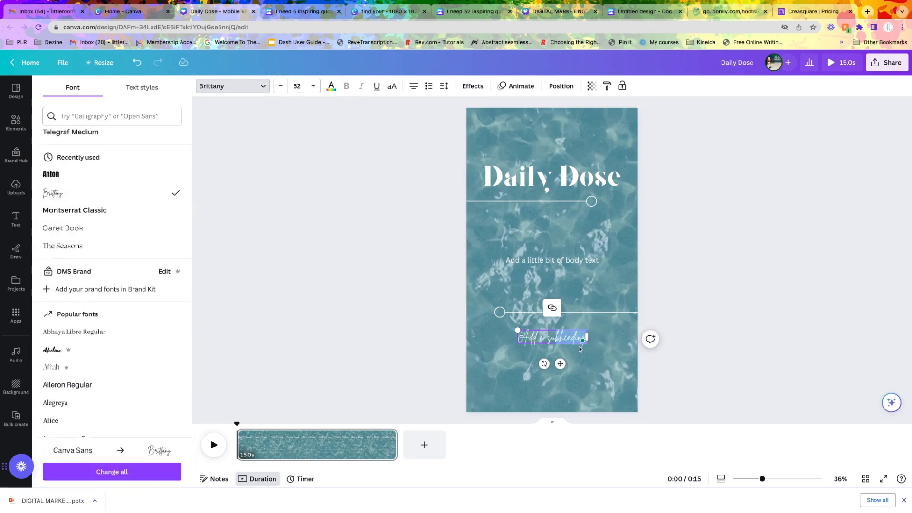
pyautogui.click(540, 337)
pyautogui.press('super+a')
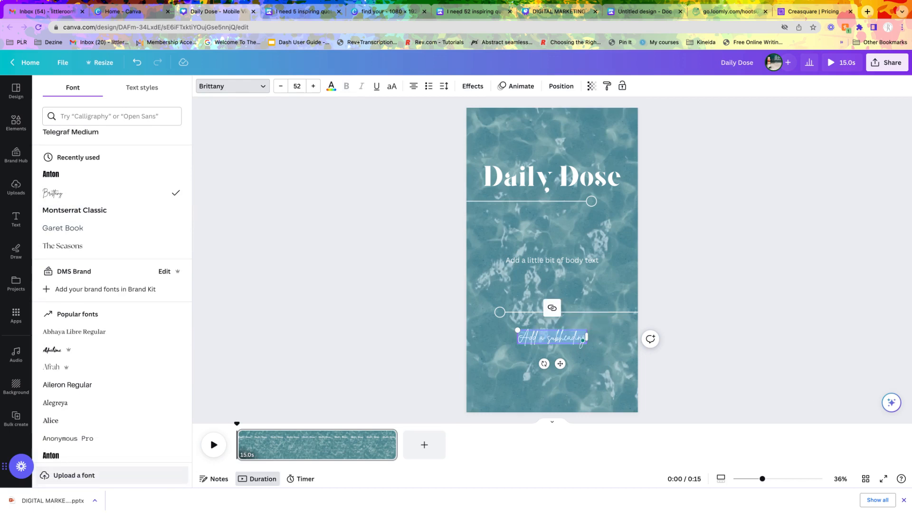
pyautogui.press('BackSpace')
pyautogui.write('@dms')
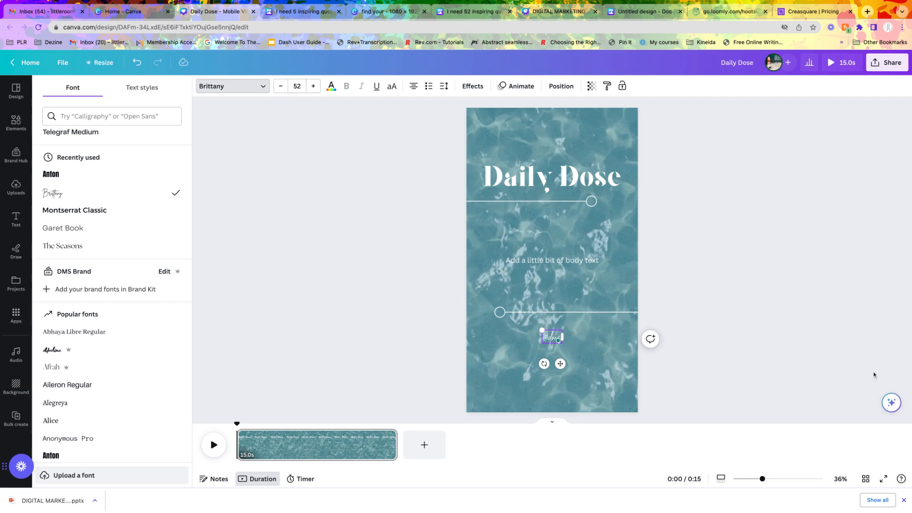
pyautogui.press('Escape')
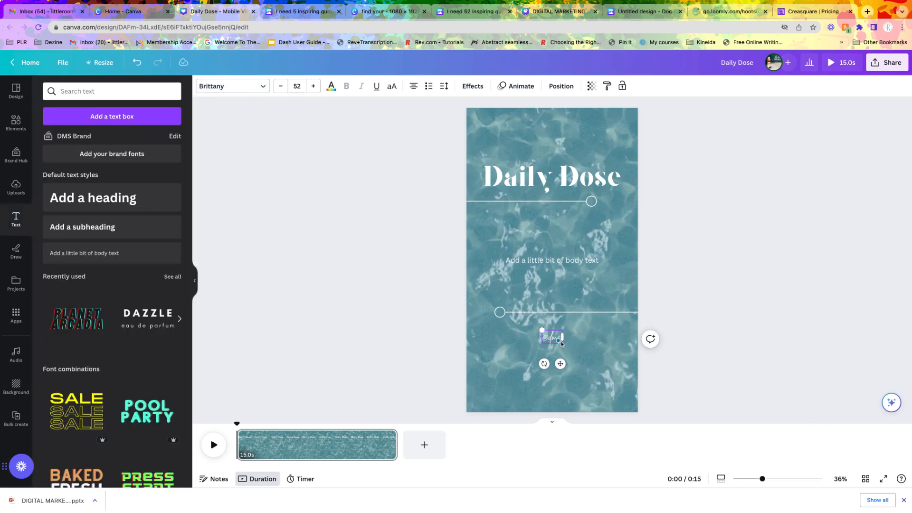
pyautogui.click(296, 86)
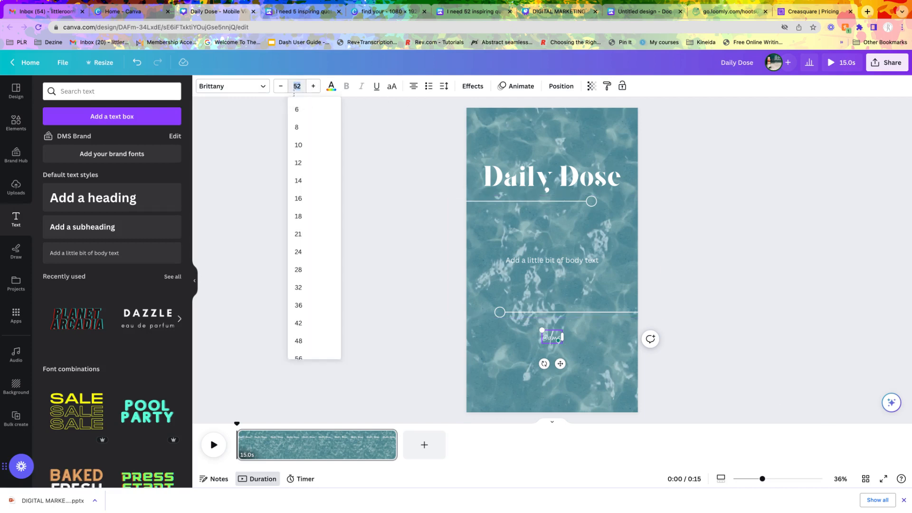
pyautogui.scroll(-3, 297, 285)
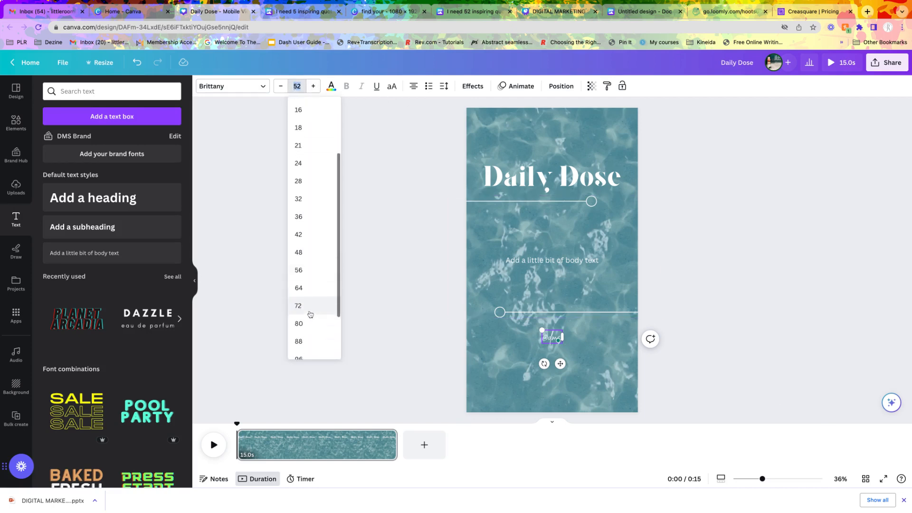
pyautogui.click(298, 306)
pyautogui.click(336, 315)
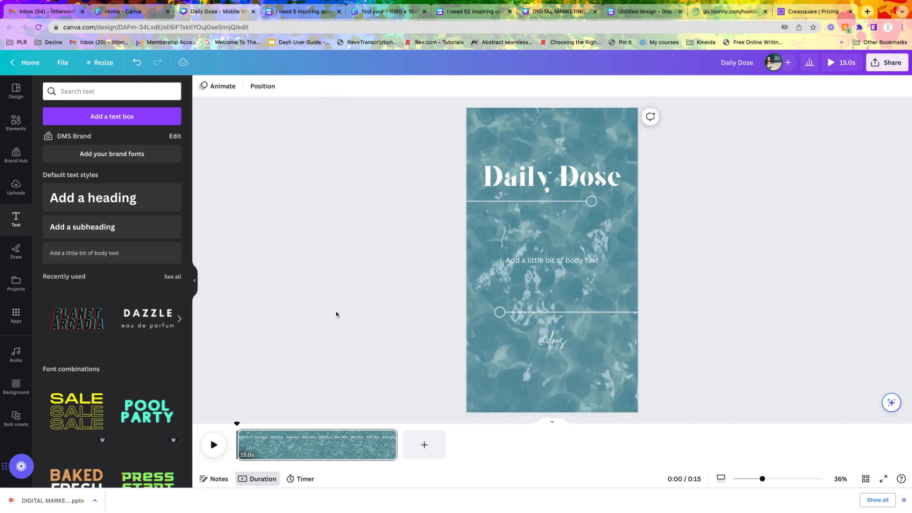
# - Copy the five numbered quotes from the "I need 5 inspiring quotes" document, leaving out the closing paragraph
pyautogui.click(569, 263)
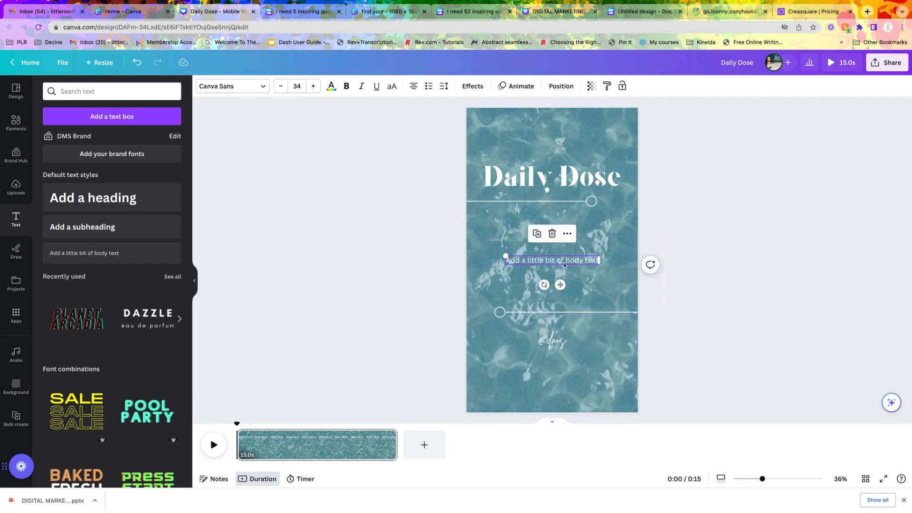
pyautogui.click(294, 14)
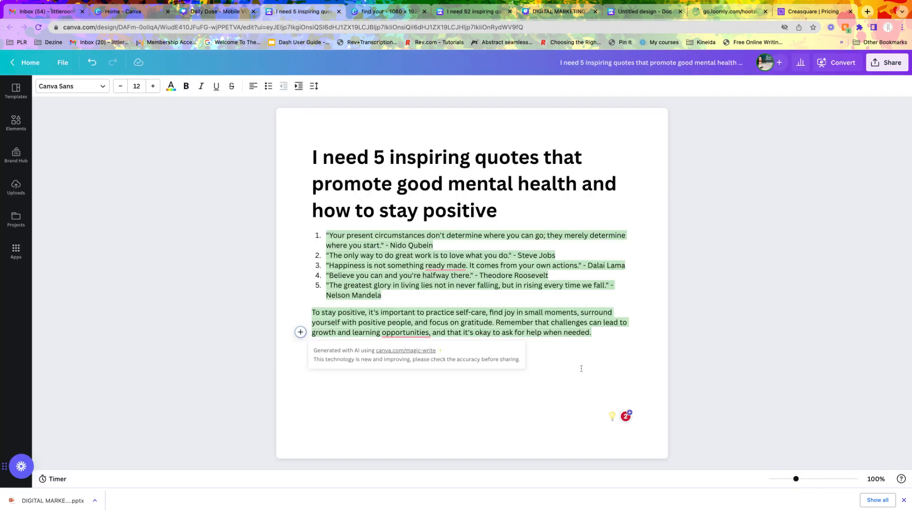
pyautogui.click(385, 298)
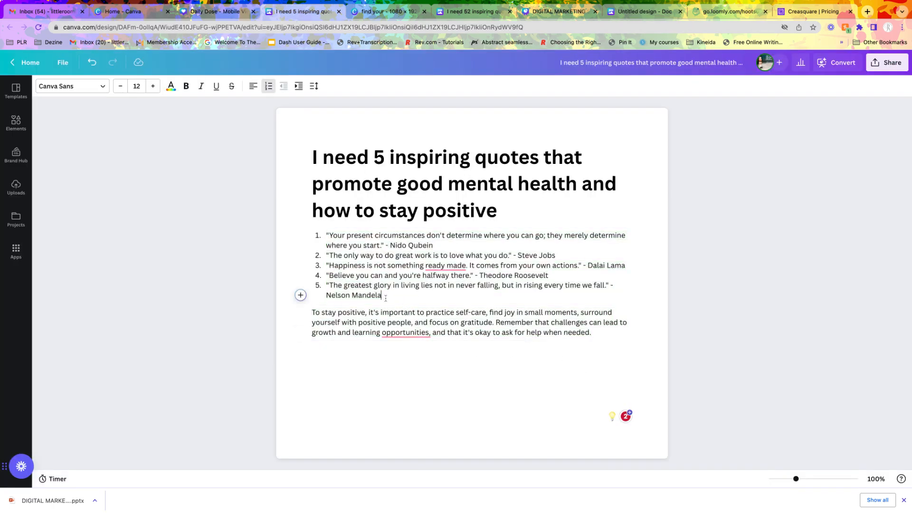
pyautogui.moveTo(385, 297); pyautogui.dragTo(325, 235)
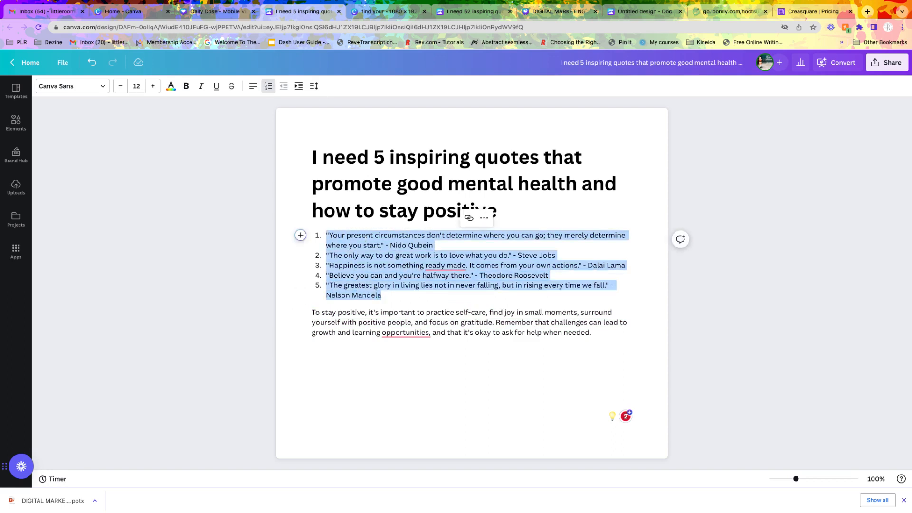
pyautogui.click(483, 217)
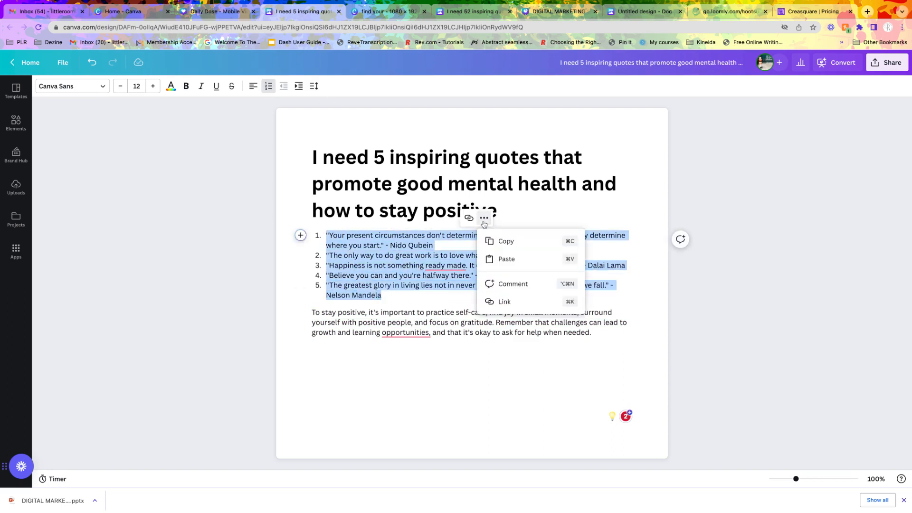
pyautogui.click(507, 241)
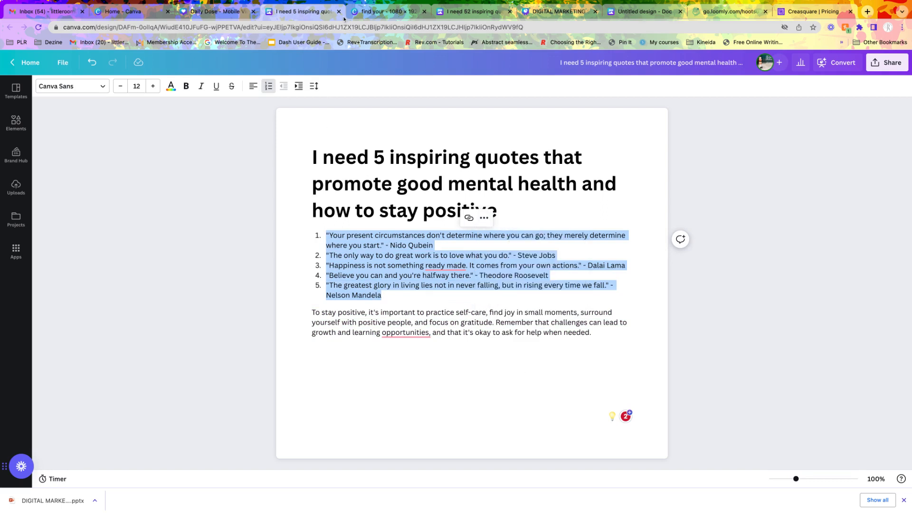
# - Return to the Daily Dose design, start Bulk create with manual data entry and clear the sample table
pyautogui.click(216, 12)
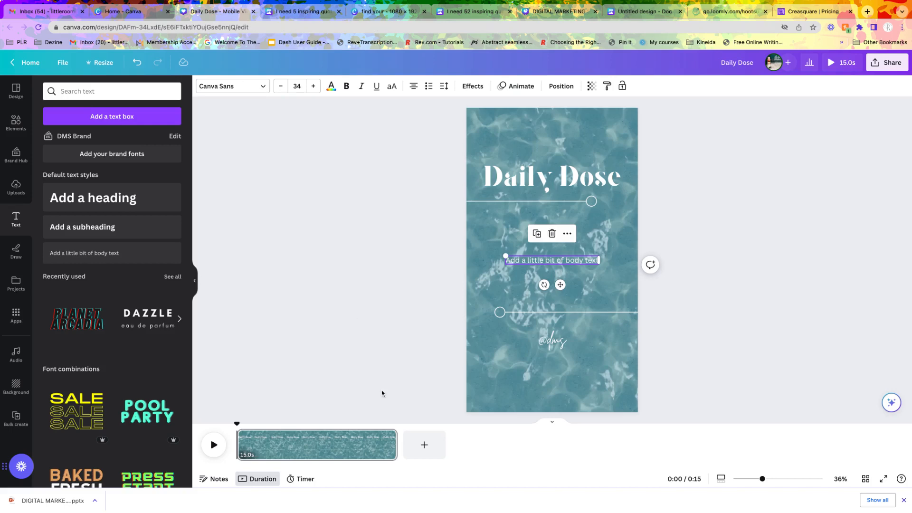
pyautogui.click(16, 315)
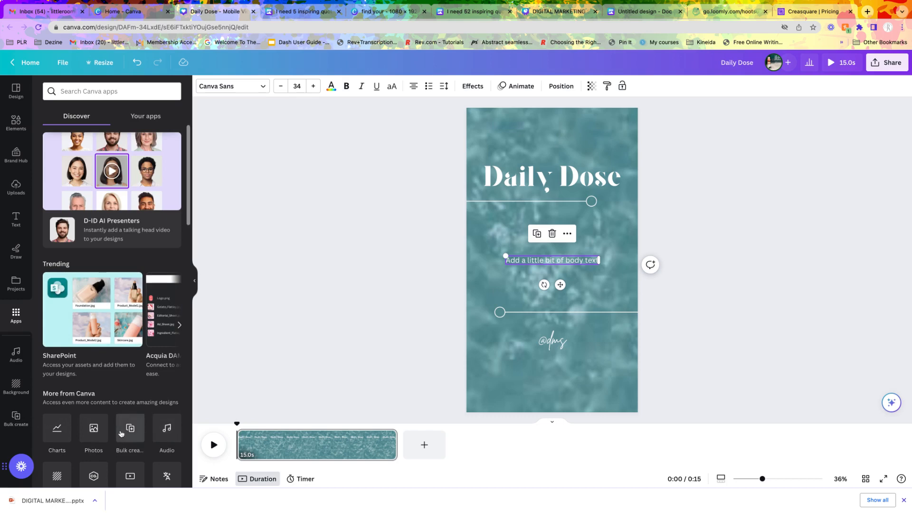
pyautogui.click(135, 433)
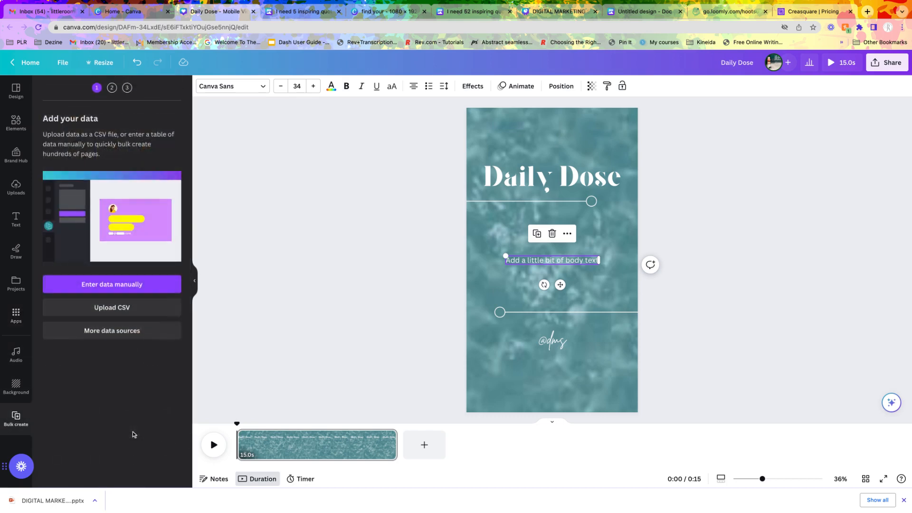
pyautogui.click(104, 287)
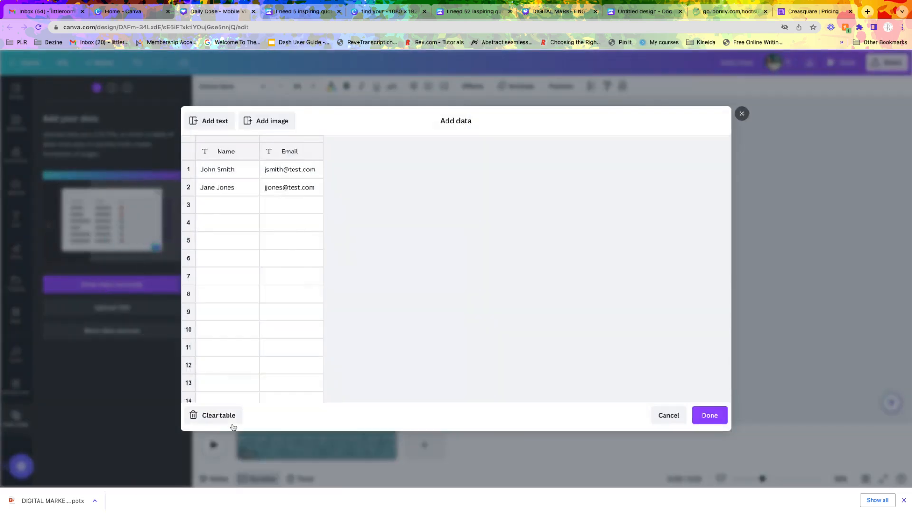
pyautogui.click(214, 415)
# - Name the data table's text column "Daily Dose"
pyautogui.click(213, 154)
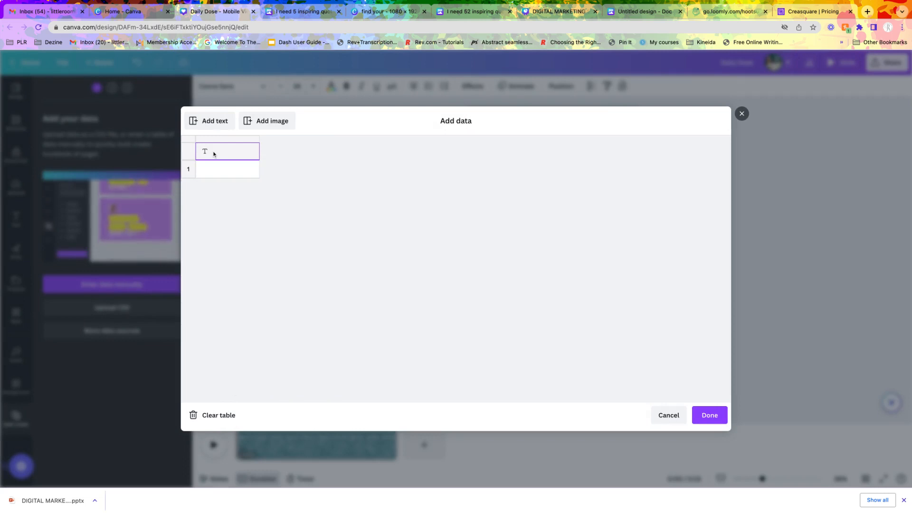
pyautogui.write('lly')
pyautogui.press('BackSpace')
pyautogui.press('BackSpace')
pyautogui.press('BackSpace')
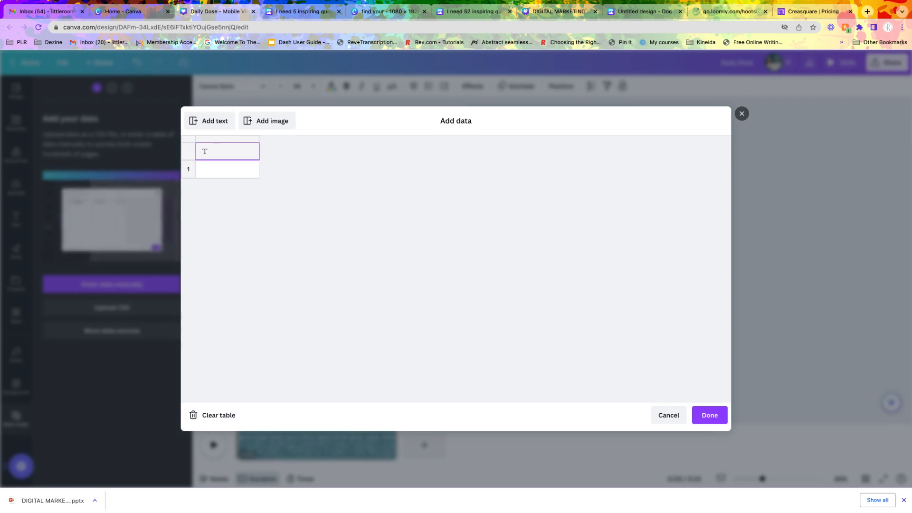
pyautogui.write('Daily Dose')
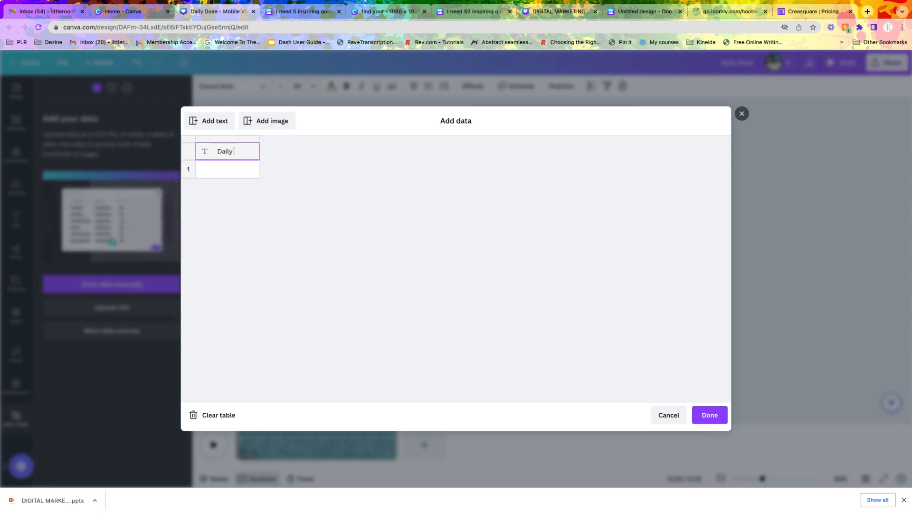
# - Paste the copied quotes into the Daily Dose column from row 1 and accept the data table
pyautogui.click(235, 170)
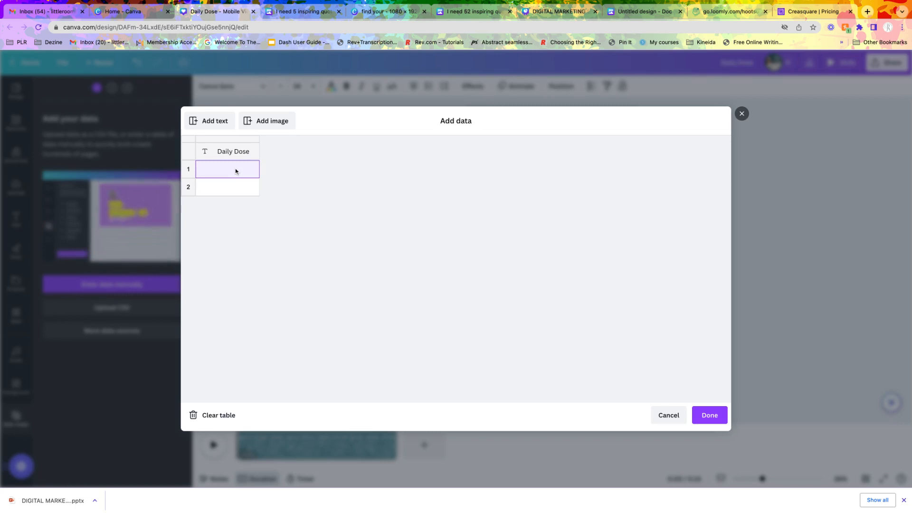
pyautogui.press('super+v')
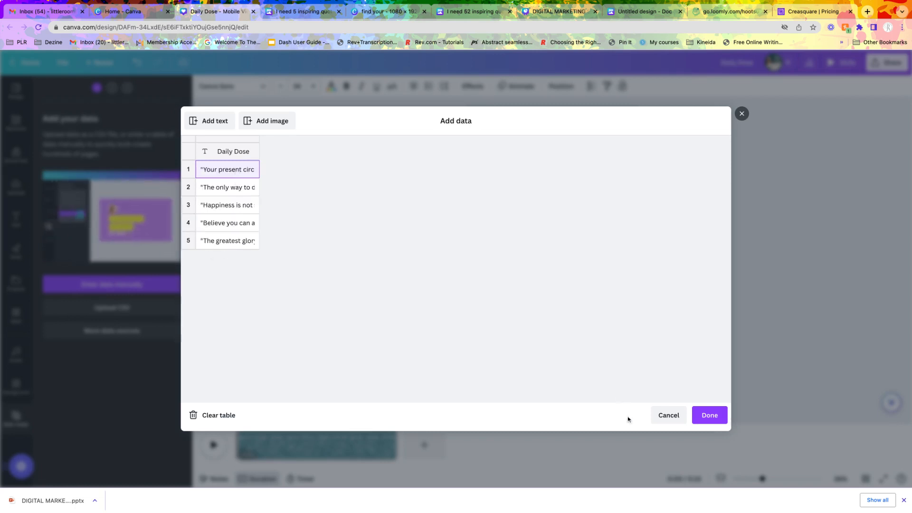
pyautogui.click(709, 416)
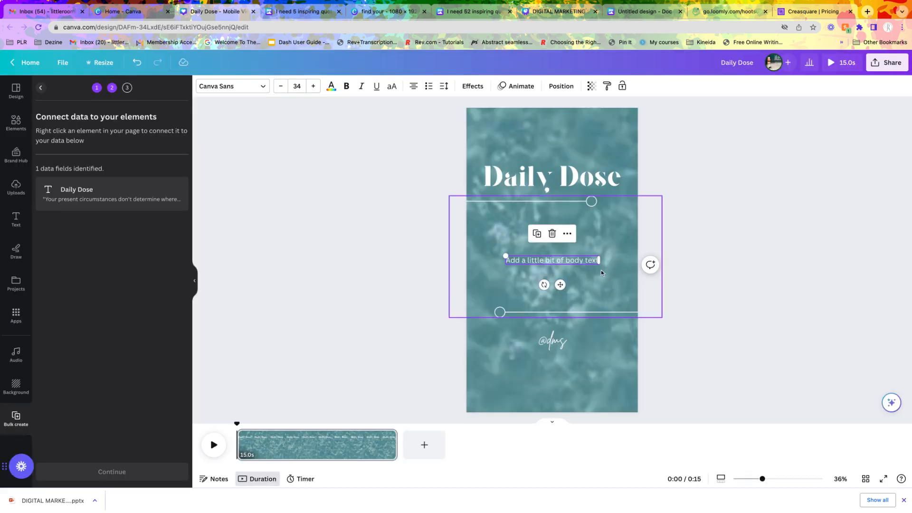
# - Move the body text placeholder up so it sits a little below the upper decorative line
pyautogui.click(570, 260)
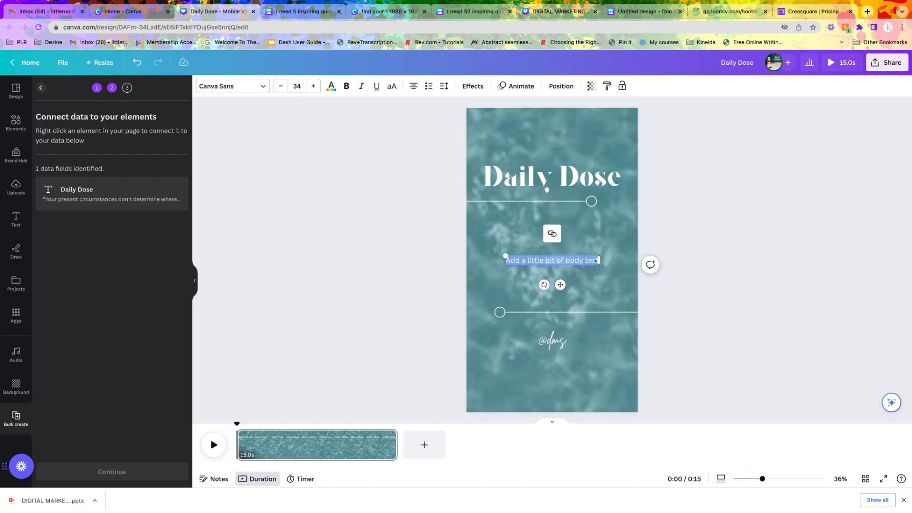
pyautogui.click(737, 300)
pyautogui.click(565, 262)
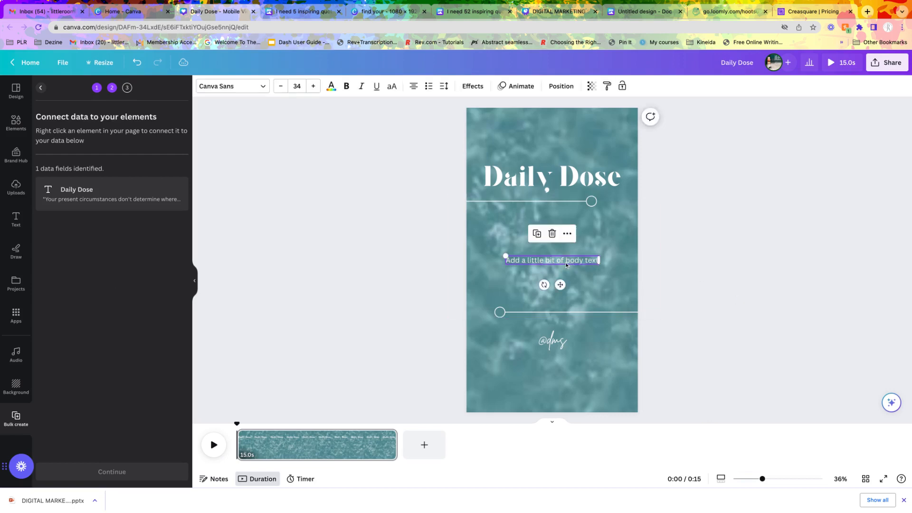
pyautogui.moveTo(565, 262); pyautogui.dragTo(565, 240)
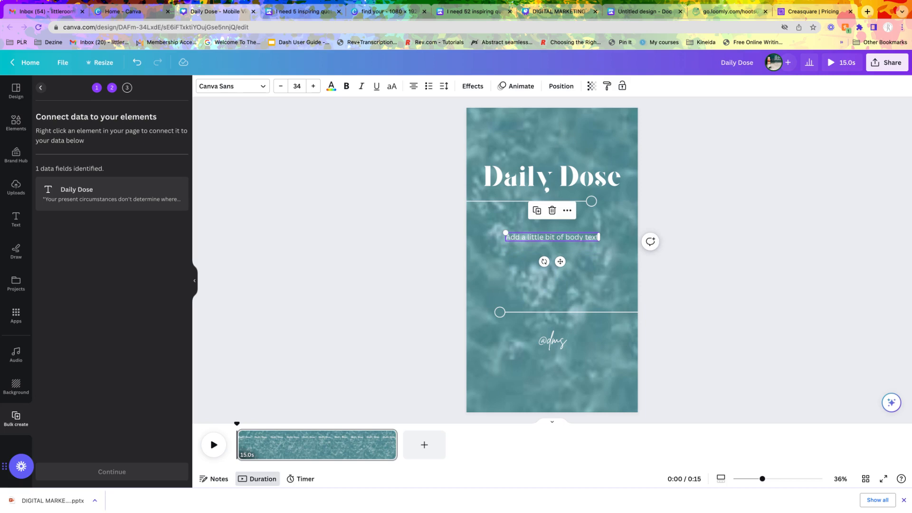
# - Connect the body text box to the Daily Dose data field and generate pages for all five quotes
pyautogui.click(568, 210)
pyautogui.moveTo(603, 260)
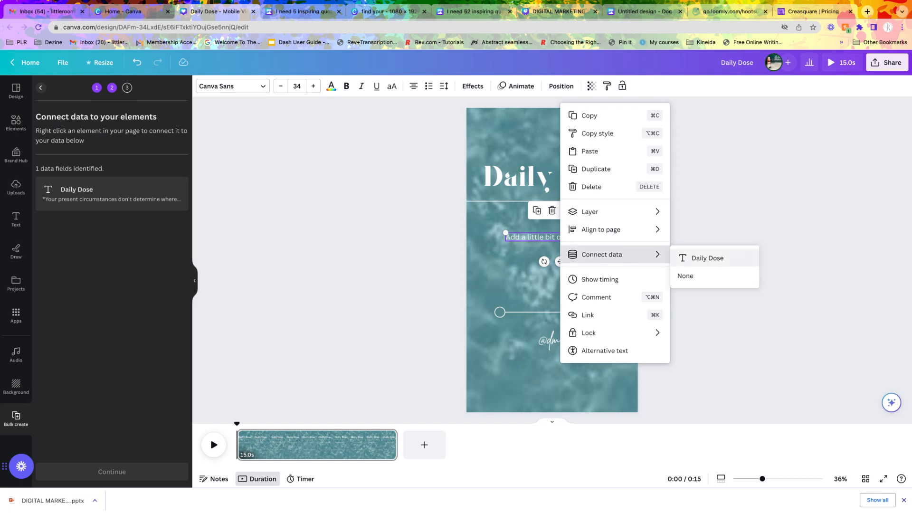
pyautogui.click(707, 258)
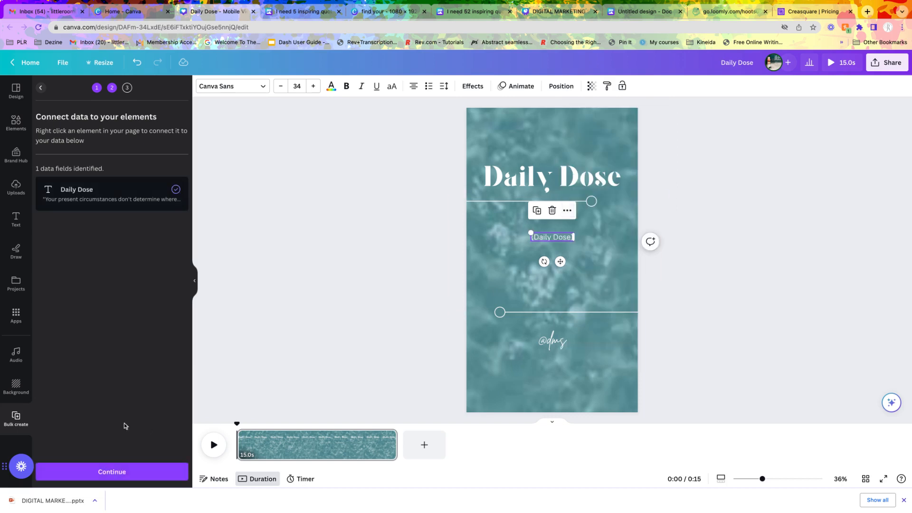
pyautogui.click(114, 477)
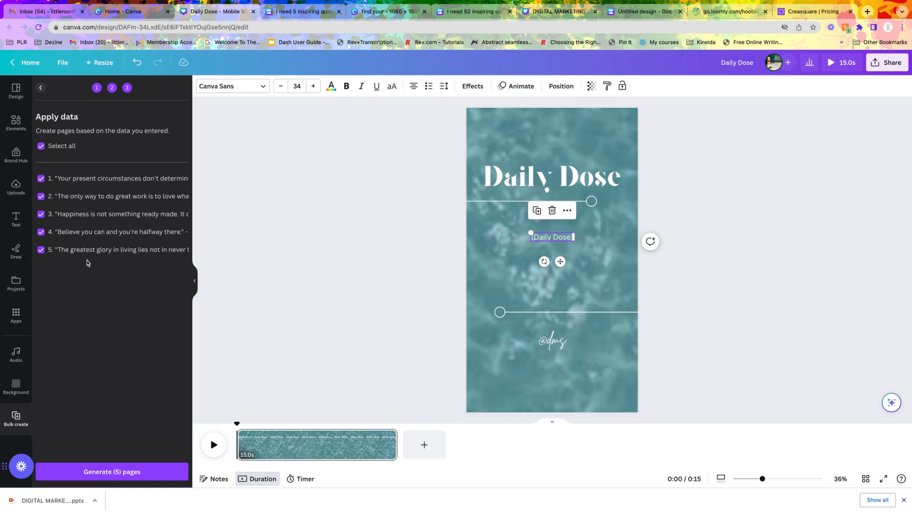
pyautogui.click(127, 477)
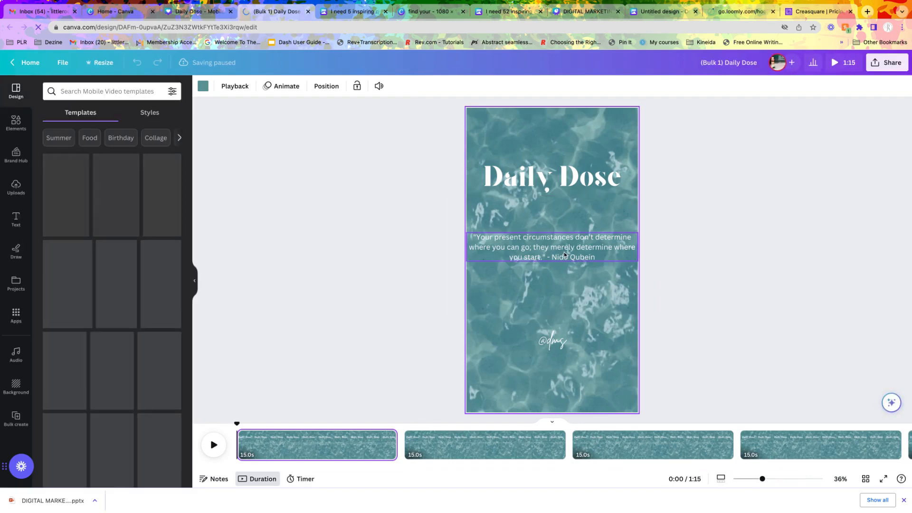
# - Narrow the first page's quote text box from both sides so it leaves margins on the page
pyautogui.click(540, 257)
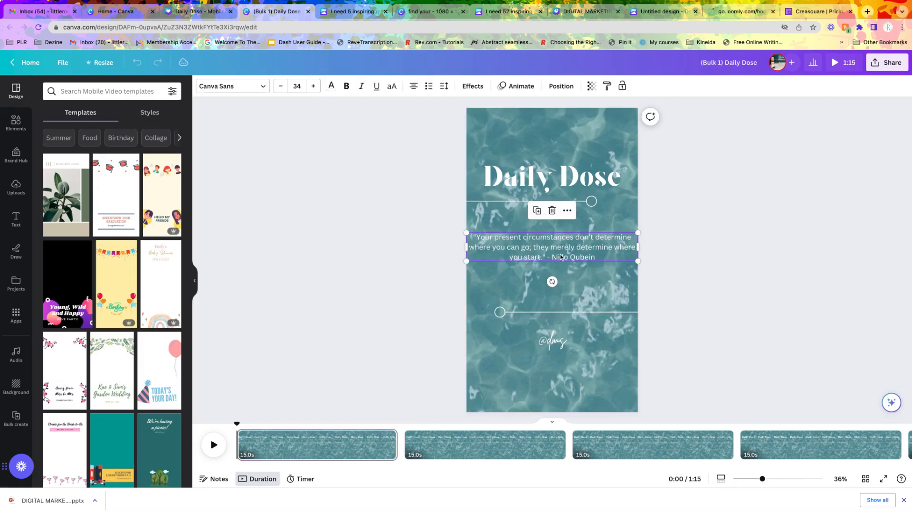
pyautogui.moveTo(465, 244); pyautogui.dragTo(466, 245)
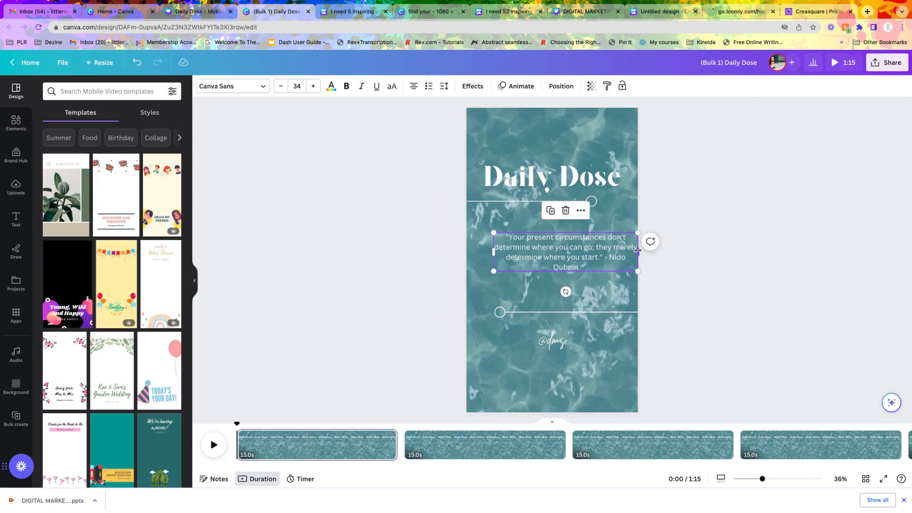
pyautogui.moveTo(637, 252); pyautogui.dragTo(605, 252)
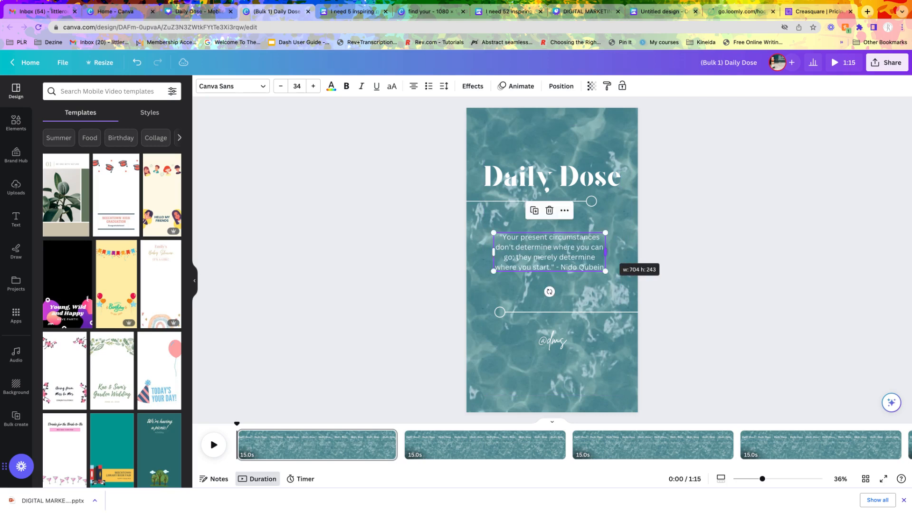
# - Place the quote's author on a separate line below a blank line and remove the dash after the quote
pyautogui.click(561, 268)
pyautogui.click(561, 268)
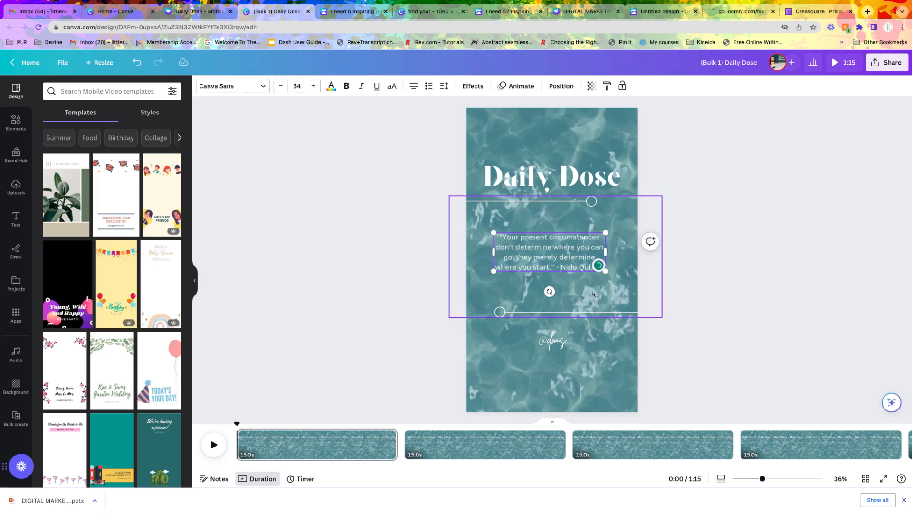
pyautogui.press('Return')
pyautogui.press('Return')
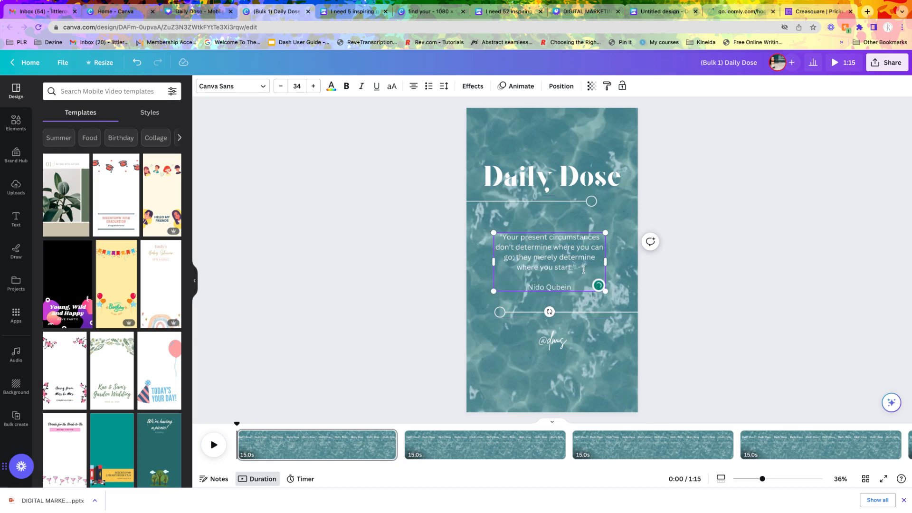
pyautogui.press('BackSpace')
pyautogui.press('BackSpace')
pyautogui.press('BackSpace')
pyautogui.click(711, 302)
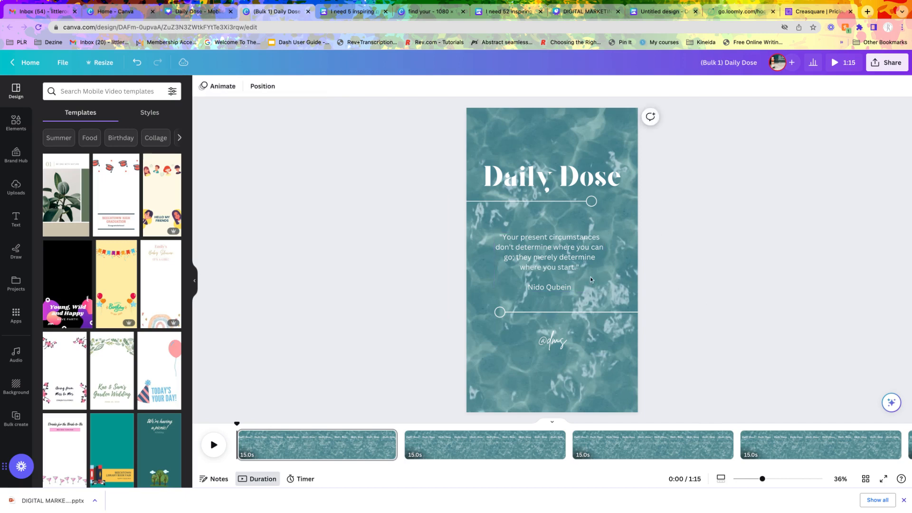
# - Centre the first page's quote text box horizontally, midway between the two decorative lines
pyautogui.click(555, 276)
pyautogui.moveTo(555, 275); pyautogui.dragTo(557, 267)
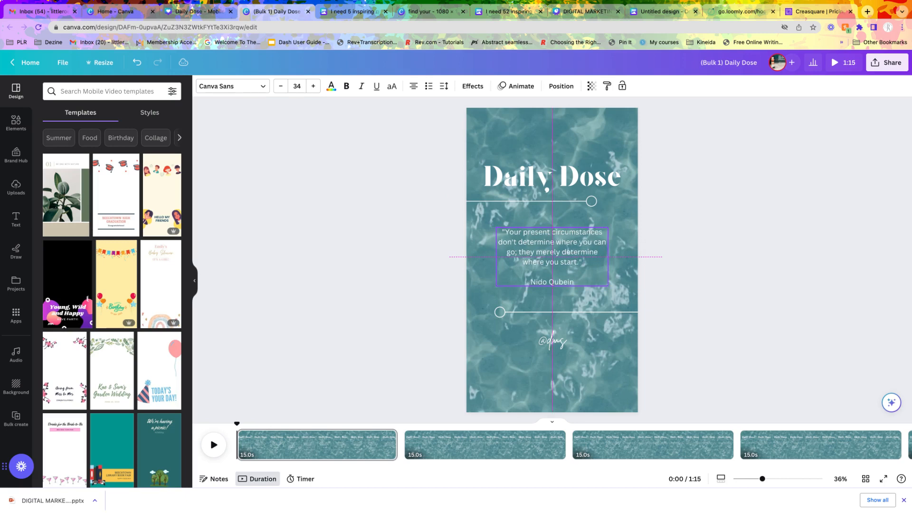
pyautogui.moveTo(557, 267); pyautogui.dragTo(557, 271)
pyautogui.click(710, 309)
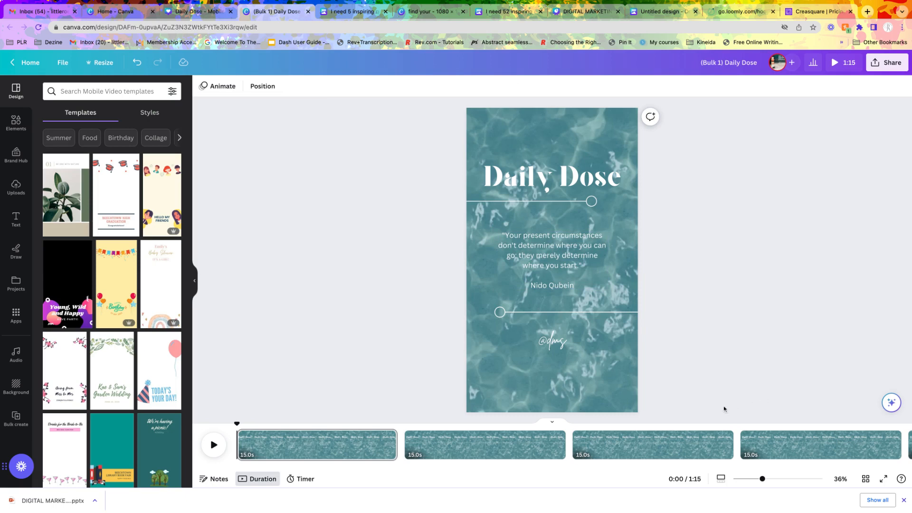
pyautogui.click(517, 456)
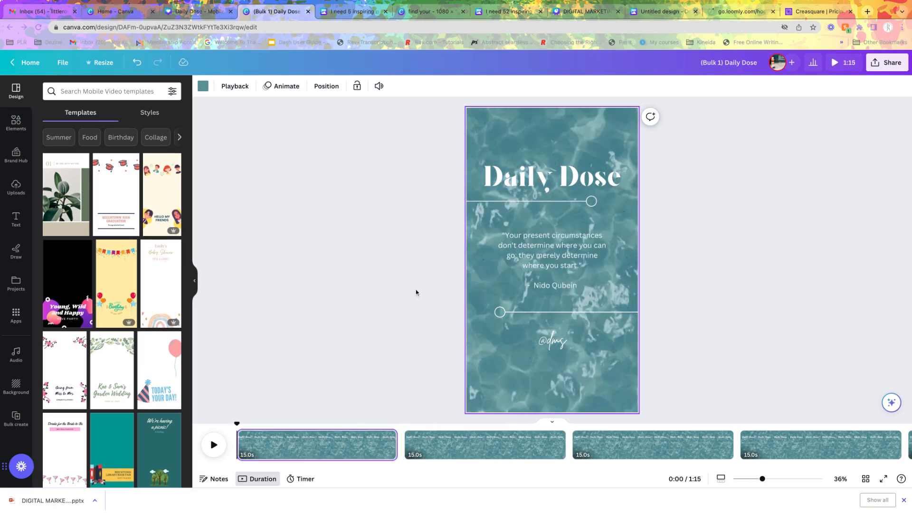
# - Preview the recently used "Last Minute (Instrumental Version)" track and add it as background music beneath the pages in the timeline
pyautogui.click(865, 480)
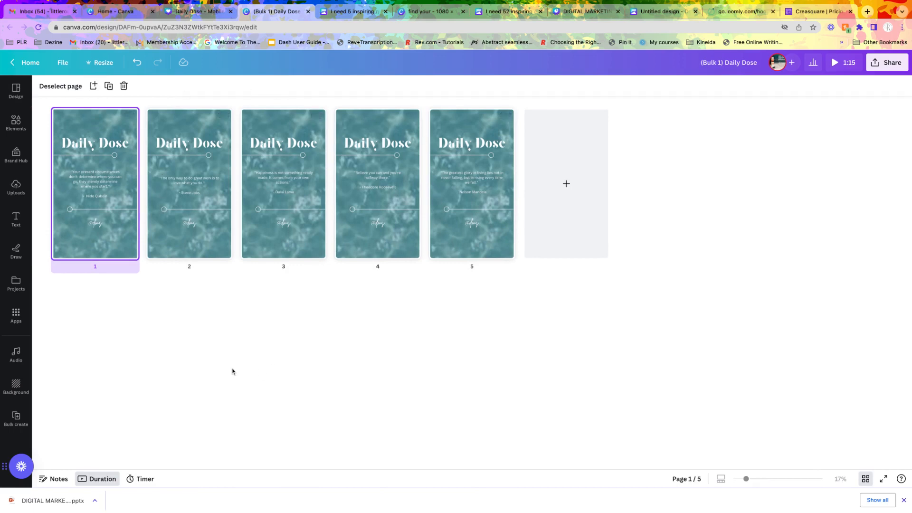
pyautogui.doubleClick(100, 207)
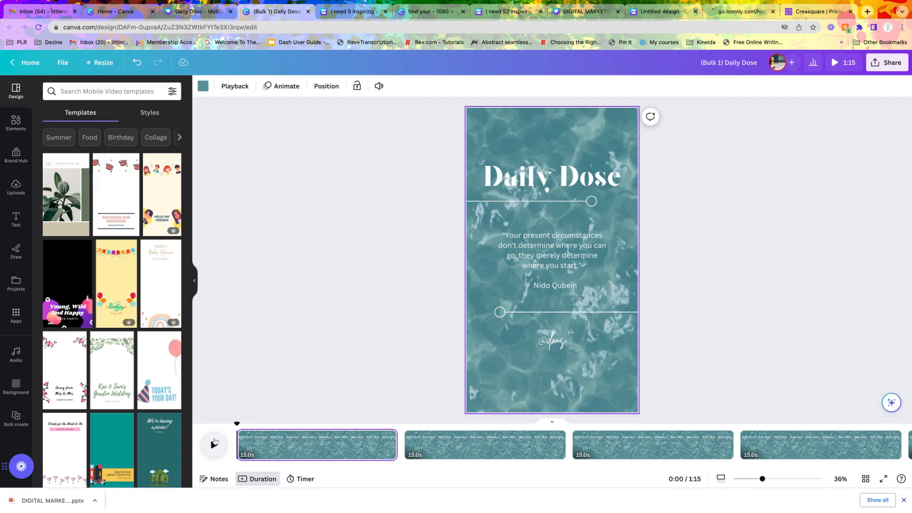
pyautogui.click(16, 360)
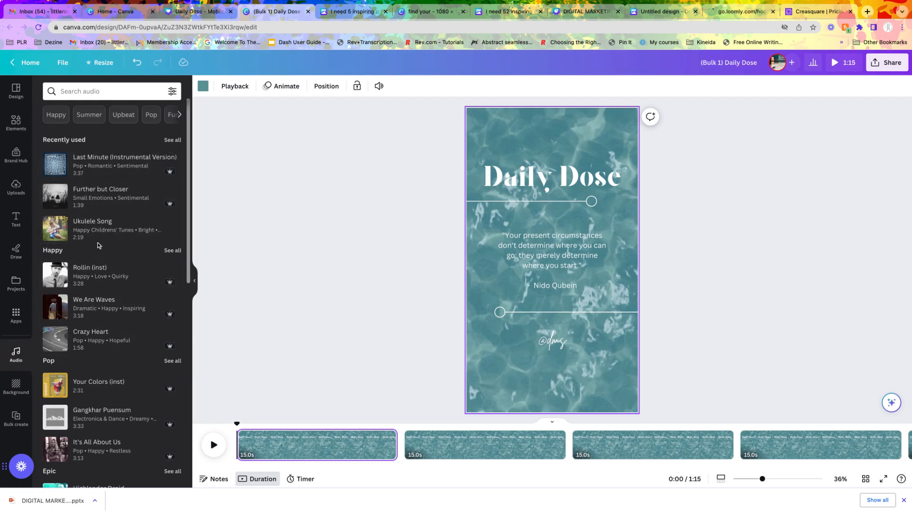
pyautogui.click(56, 161)
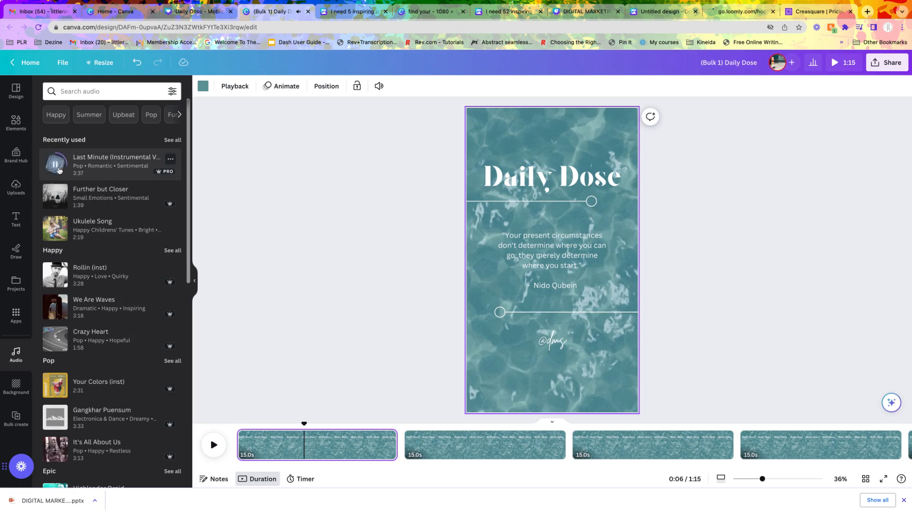
pyautogui.moveTo(105, 169); pyautogui.dragTo(218, 455)
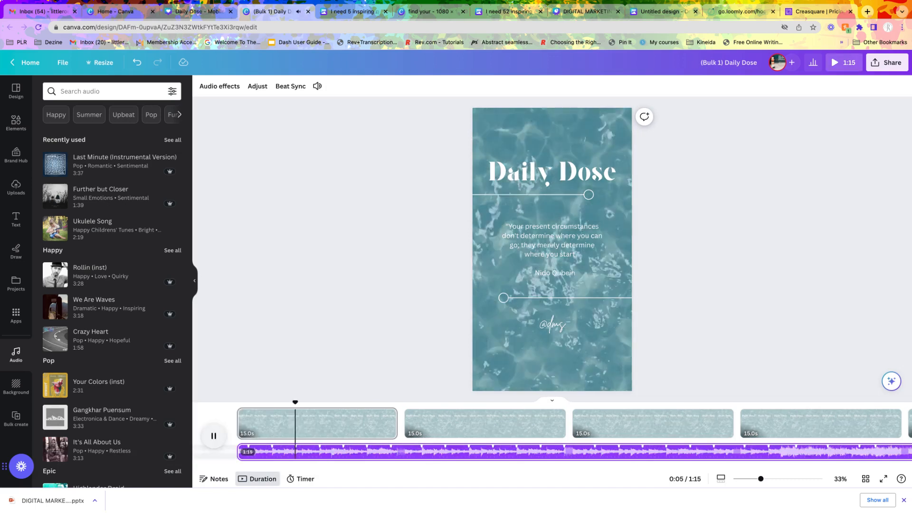
pyautogui.click(213, 436)
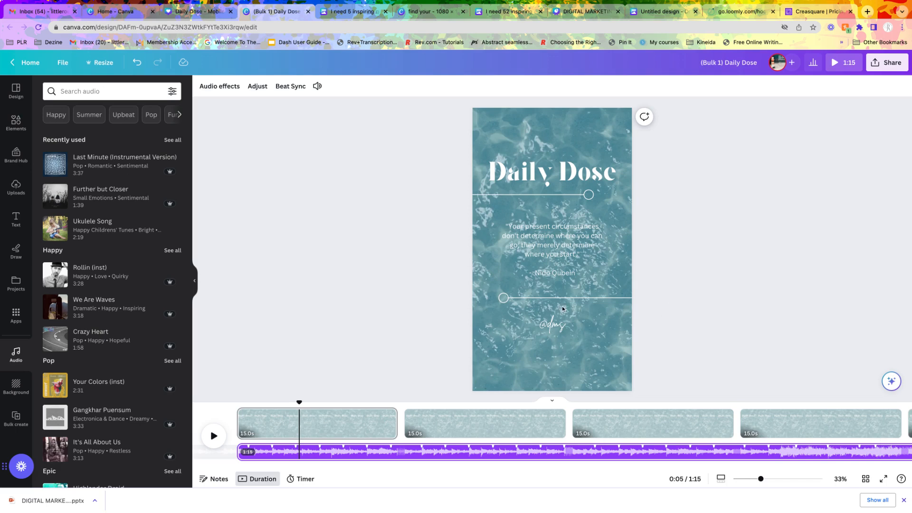
# - Download all five pages as MP4 videos at 1080p (HD), with each page saved as a separate file
pyautogui.click(883, 73)
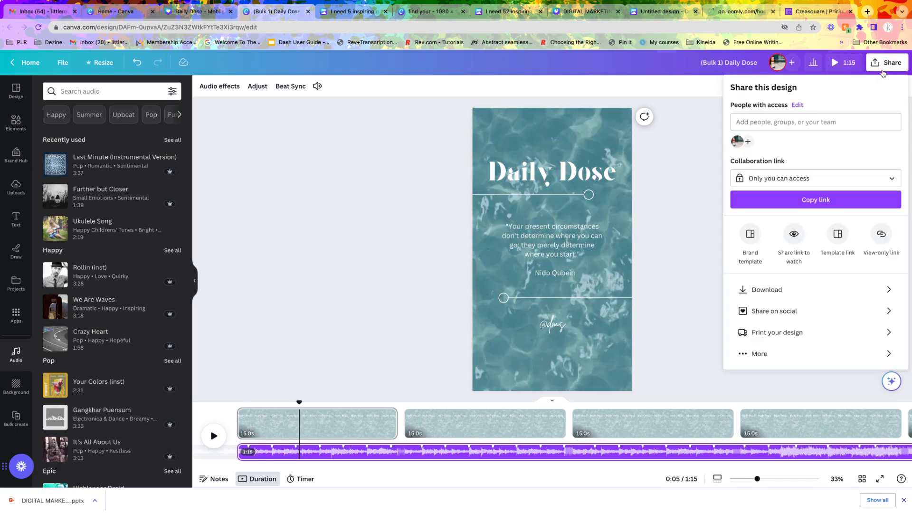
pyautogui.click(758, 289)
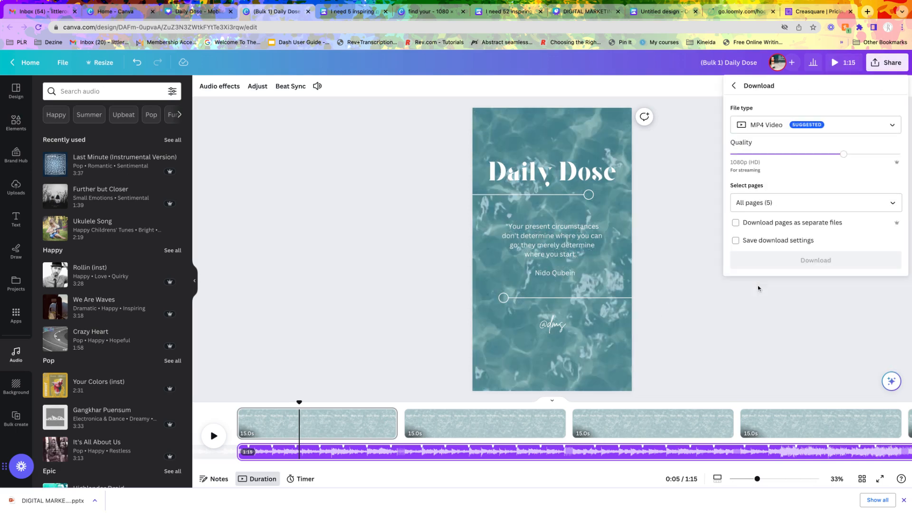
pyautogui.click(736, 223)
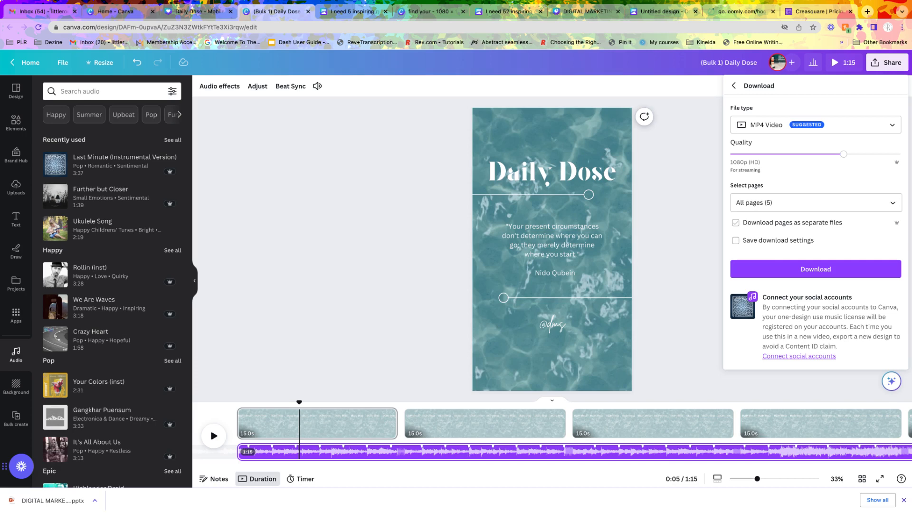
pyautogui.click(815, 270)
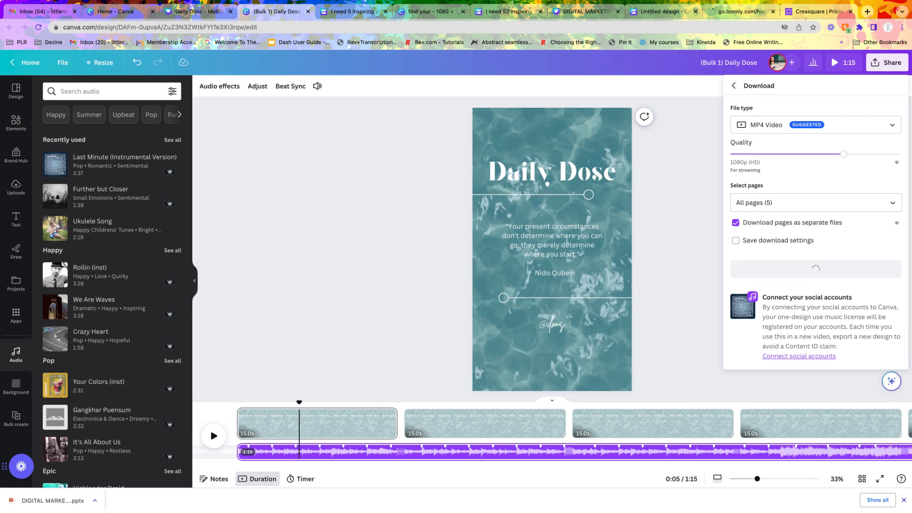